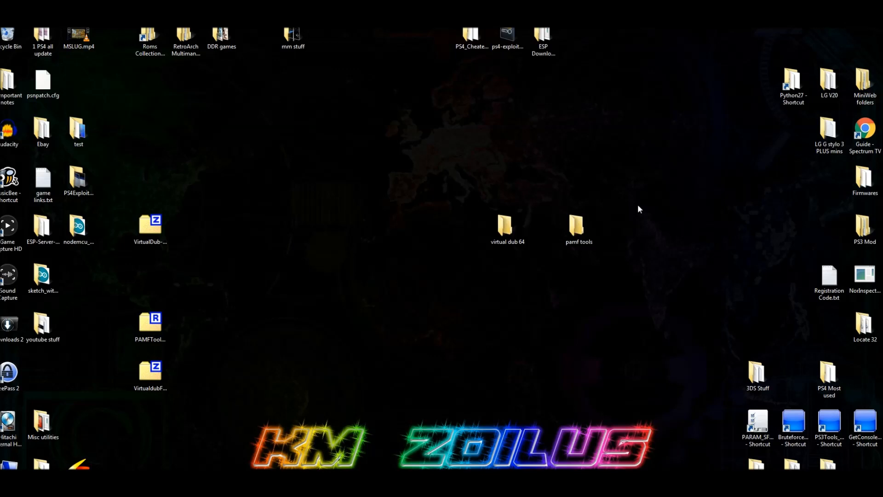
pyautogui.click(506, 224)
pyautogui.keyDown('ctrl'); pyautogui.click(573, 224); pyautogui.keyUp('ctrl')
pyautogui.click(573, 225)
pyautogui.click(513, 225)
pyautogui.click(574, 226)
pyautogui.click(514, 228)
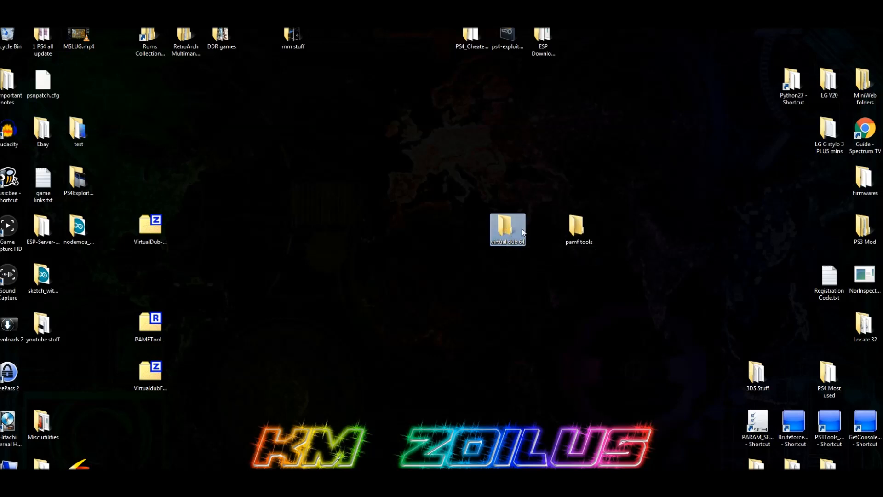
pyautogui.click(577, 231)
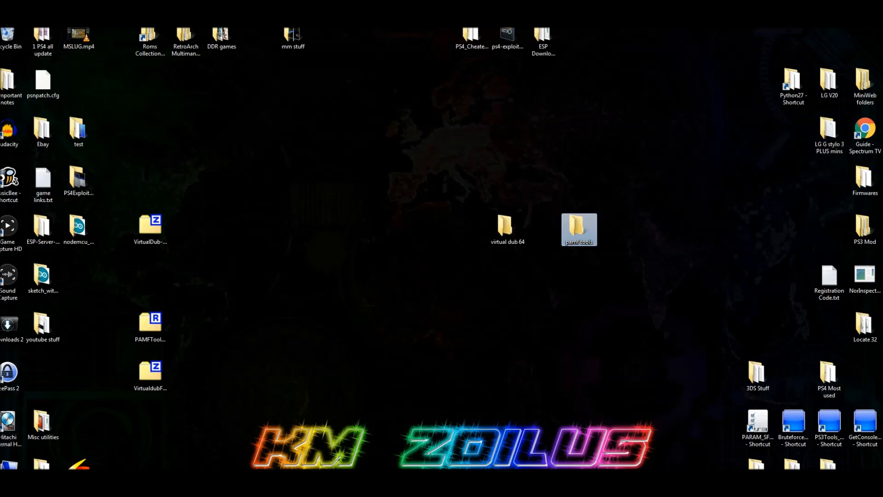
# Step: Switch to the browser's VirtualDub download page and compare the 32-bit (x86) and 64-bit (x64) 1.10.4 release builds
pyautogui.click(320, 481)
pyautogui.click(302, 398)
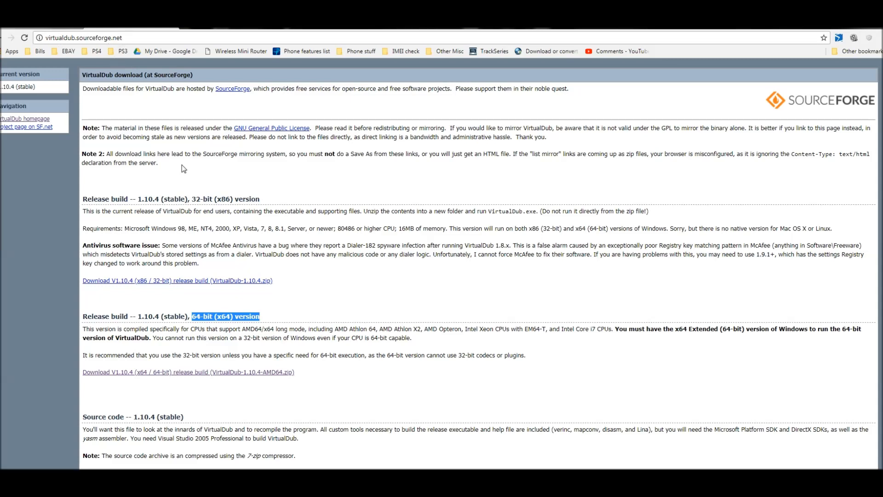
pyautogui.moveTo(190, 199); pyautogui.dragTo(275, 204)
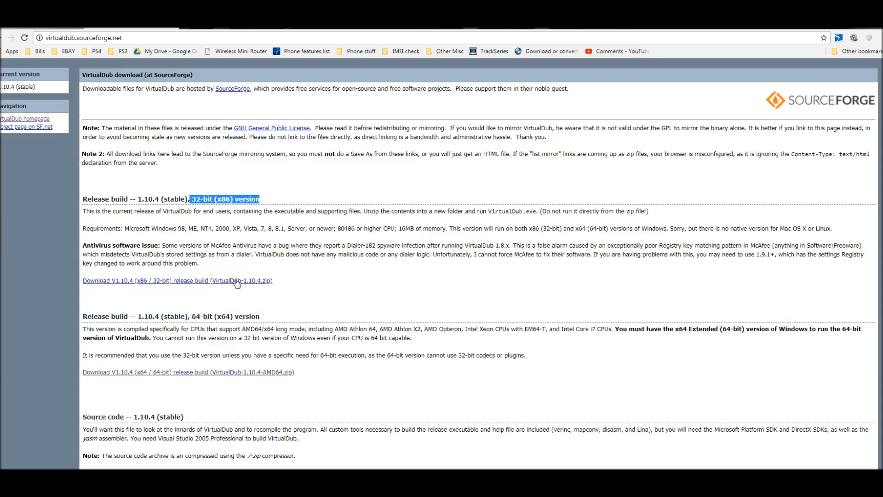
pyautogui.moveTo(190, 317); pyautogui.dragTo(314, 319)
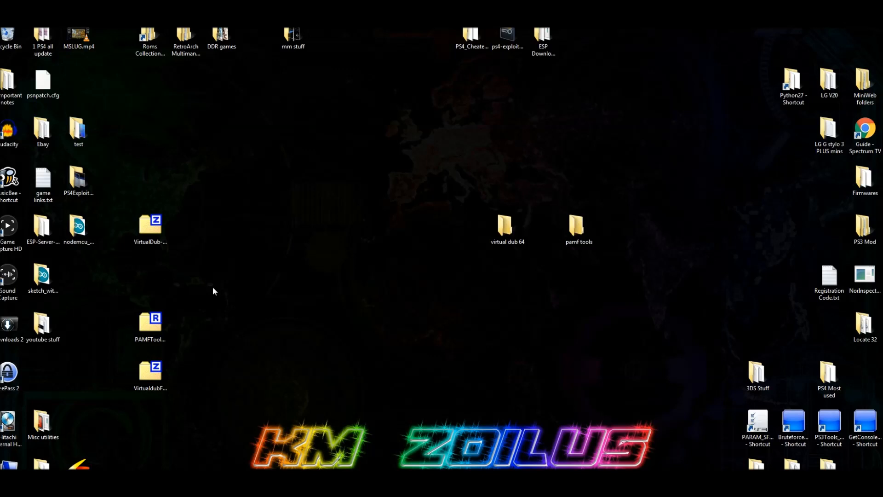
pyautogui.click(154, 365)
pyautogui.click(153, 323)
pyautogui.click(153, 367)
pyautogui.click(155, 324)
pyautogui.click(155, 359)
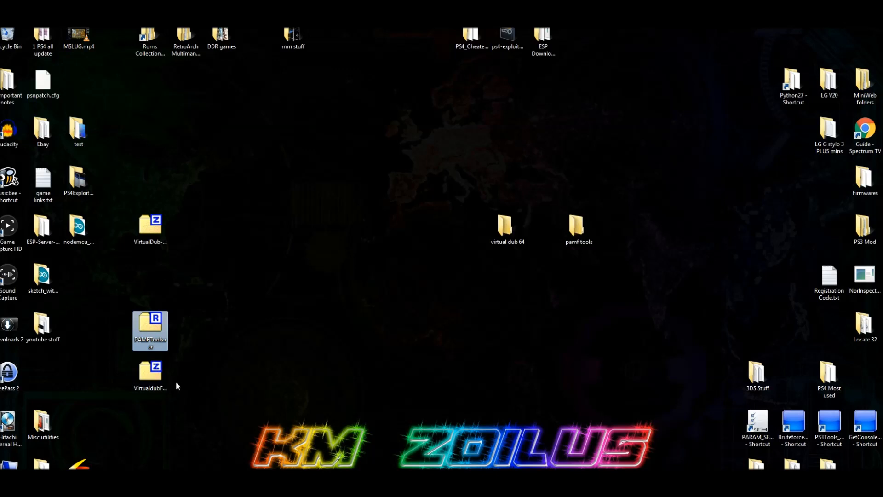
pyautogui.click(155, 233)
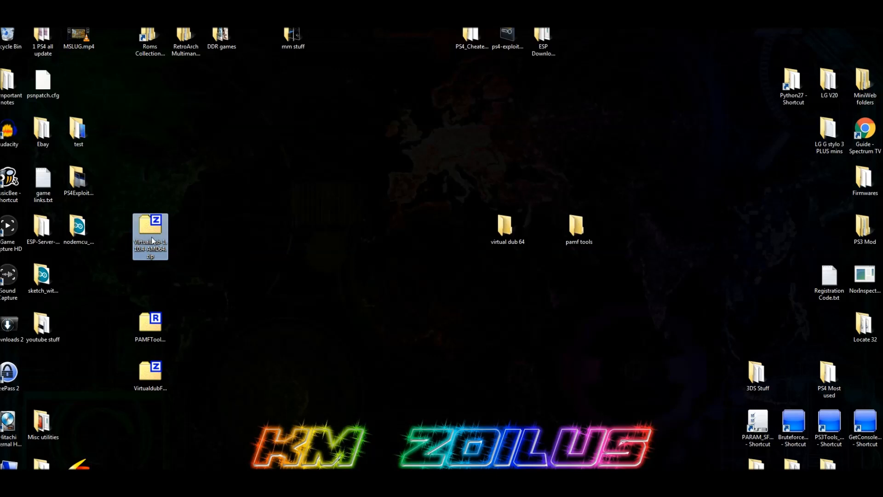
pyautogui.click(153, 332)
pyautogui.click(153, 373)
pyautogui.click(154, 336)
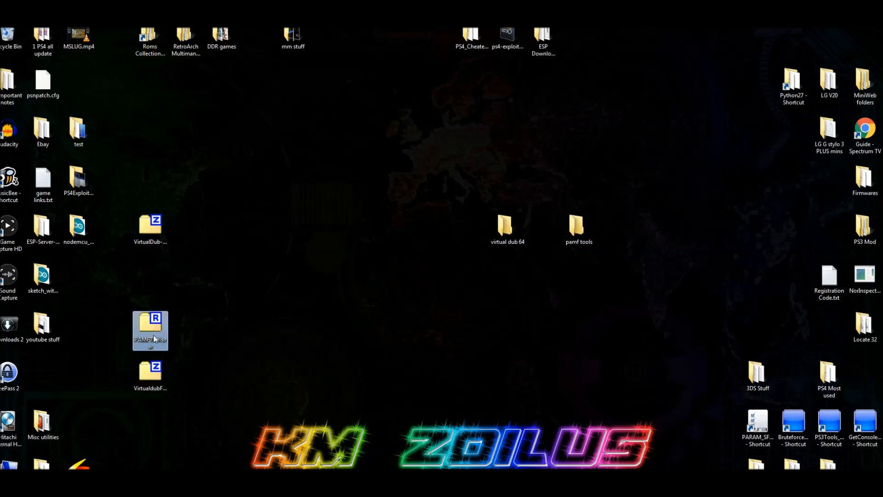
pyautogui.click(154, 378)
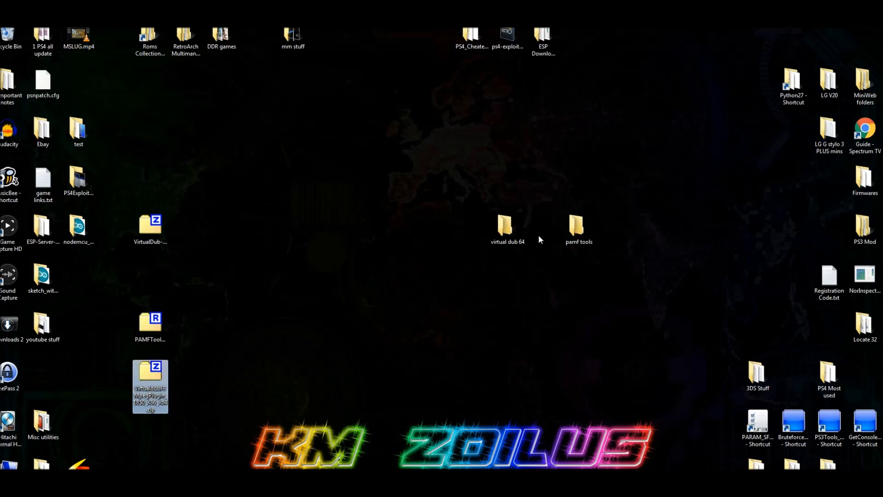
# Step: Extract the entire contents of VirtualDub-1.10.4-AMD64.zip into the virtual dub 64 desktop folder and close the archive
pyautogui.doubleClick(506, 230)
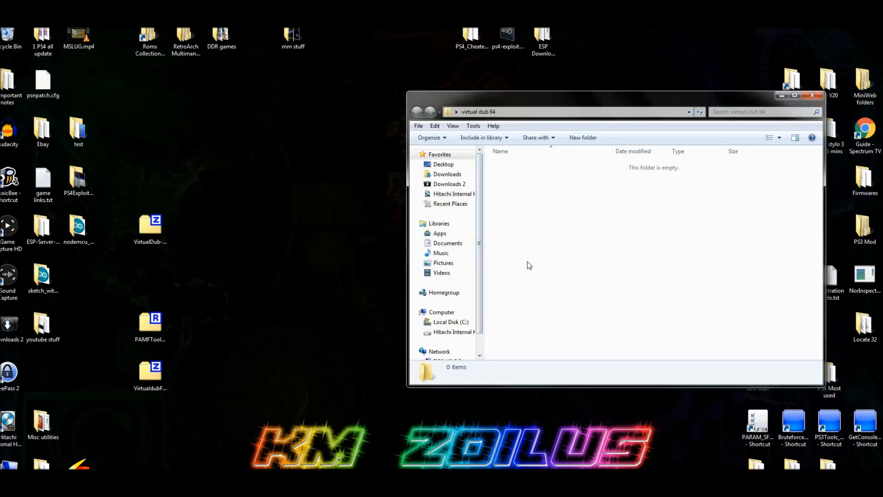
pyautogui.doubleClick(150, 228)
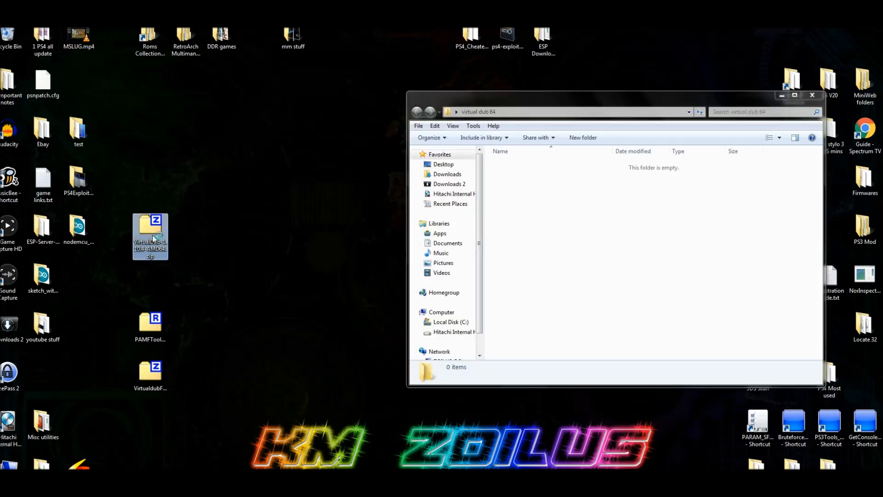
pyautogui.click(69, 201)
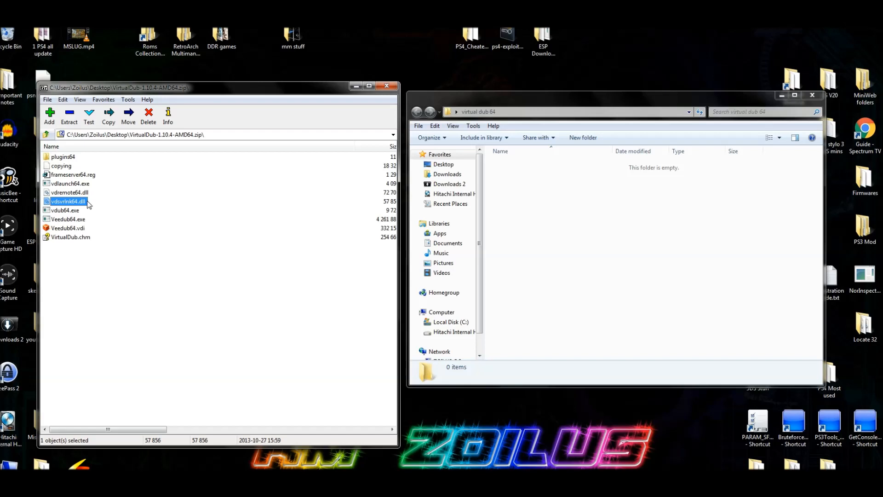
pyautogui.hotkey('ctrl', 'a')
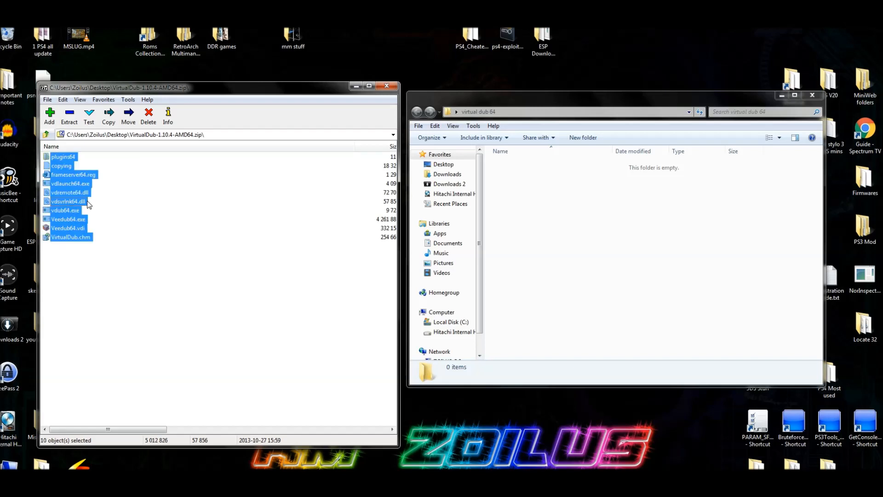
pyautogui.moveTo(66, 188); pyautogui.dragTo(602, 218)
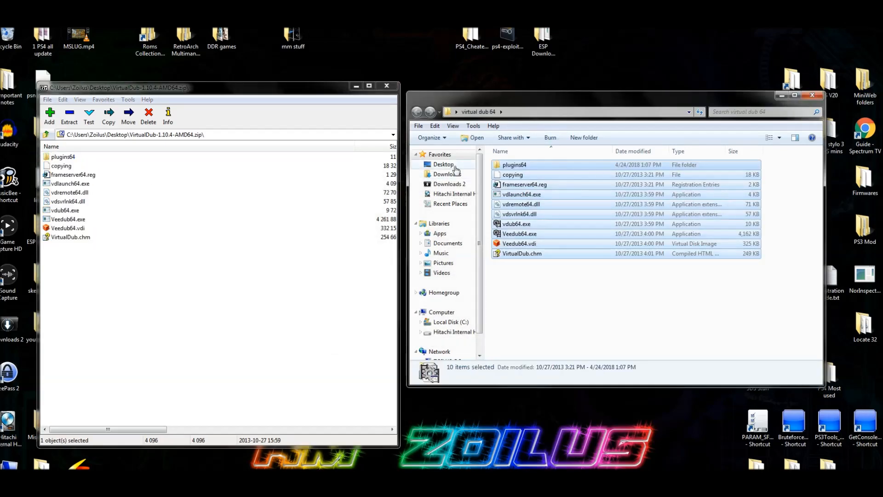
pyautogui.click(533, 263)
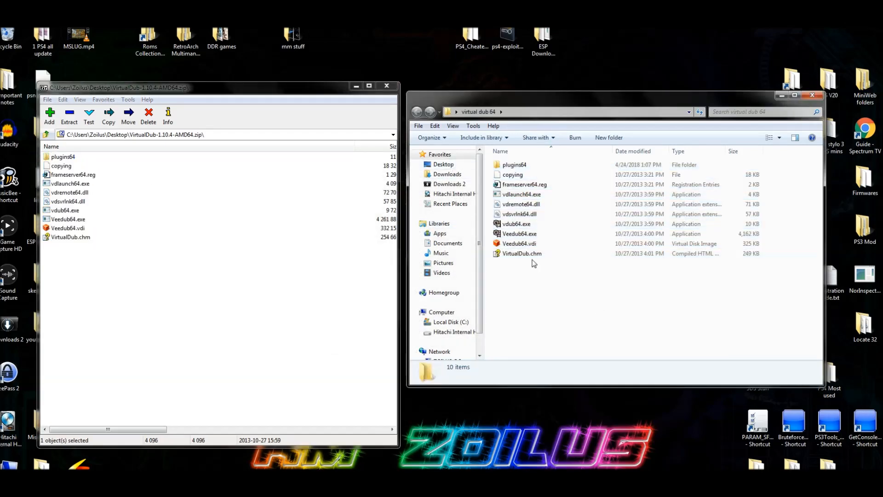
pyautogui.click(531, 167)
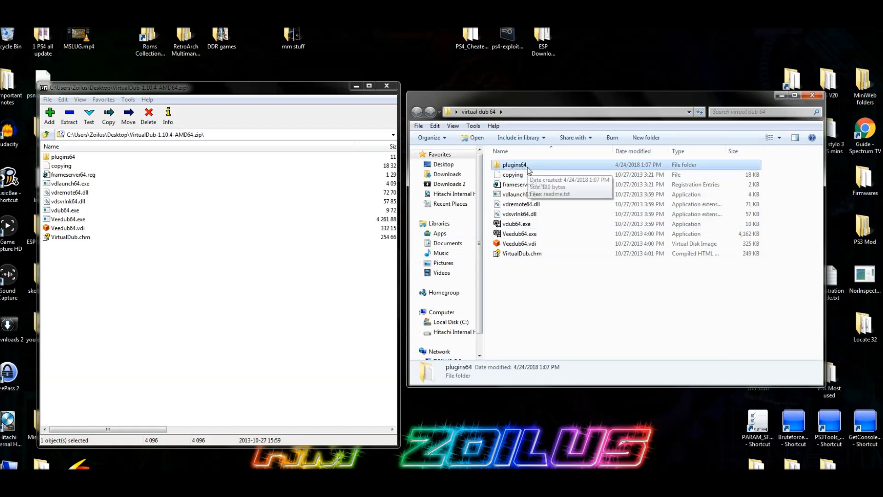
pyautogui.click(386, 85)
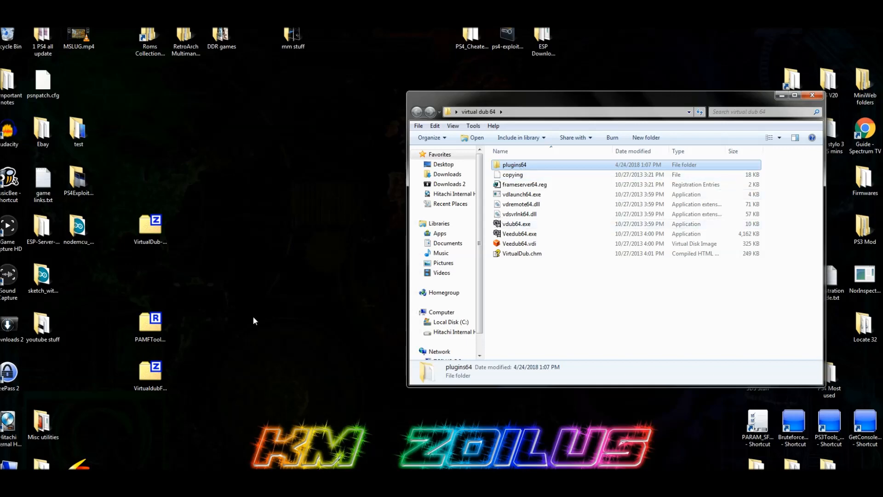
# Step: Extract plugins64 from VirtualdubFFMpegPlugin_1850_X86_X64.zip into the virtual dub 64 folder, merging it with the existing plugins64 folder
pyautogui.doubleClick(149, 375)
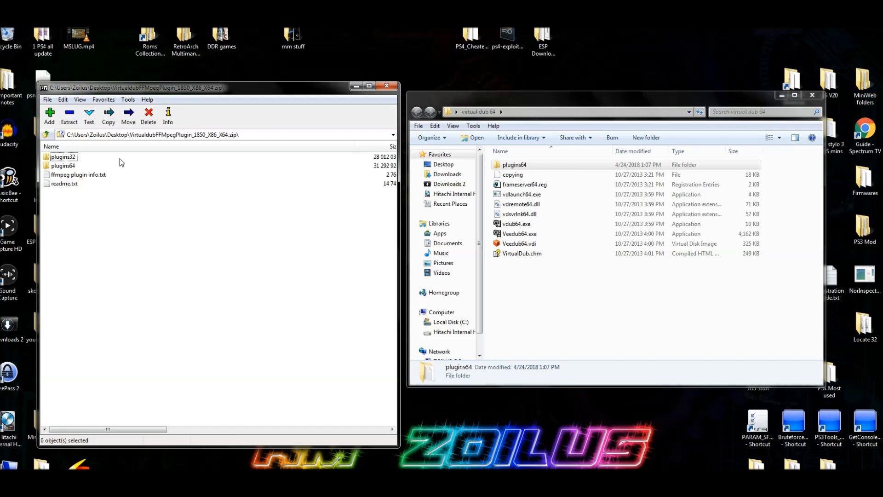
pyautogui.click(65, 167)
pyautogui.click(69, 158)
pyautogui.click(69, 166)
pyautogui.click(69, 158)
pyautogui.click(76, 165)
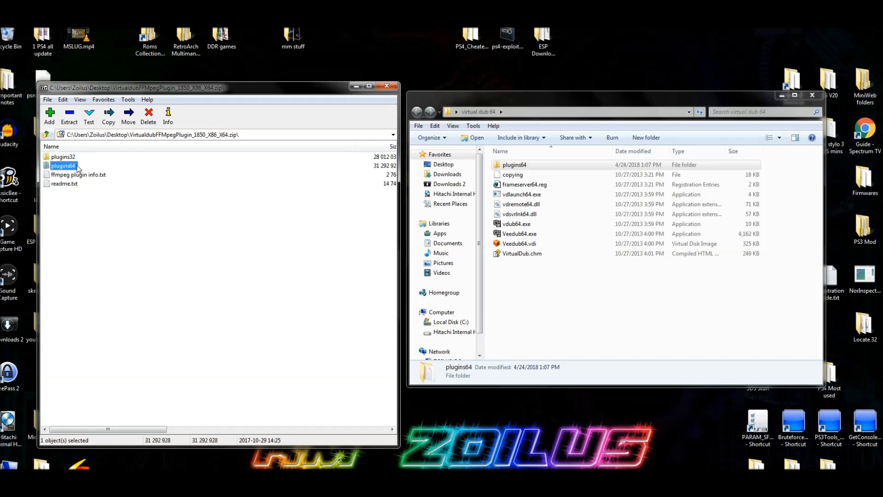
pyautogui.click(524, 166)
pyautogui.click(64, 166)
pyautogui.moveTo(64, 166); pyautogui.dragTo(605, 312)
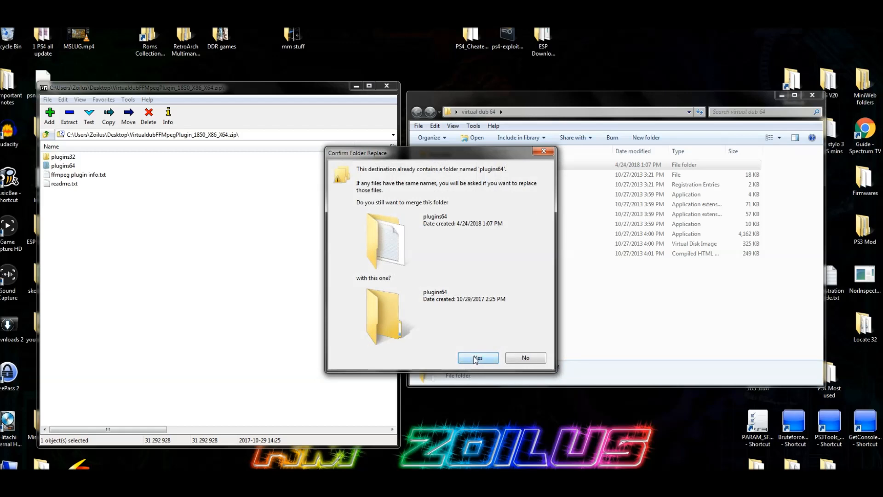
pyautogui.click(477, 358)
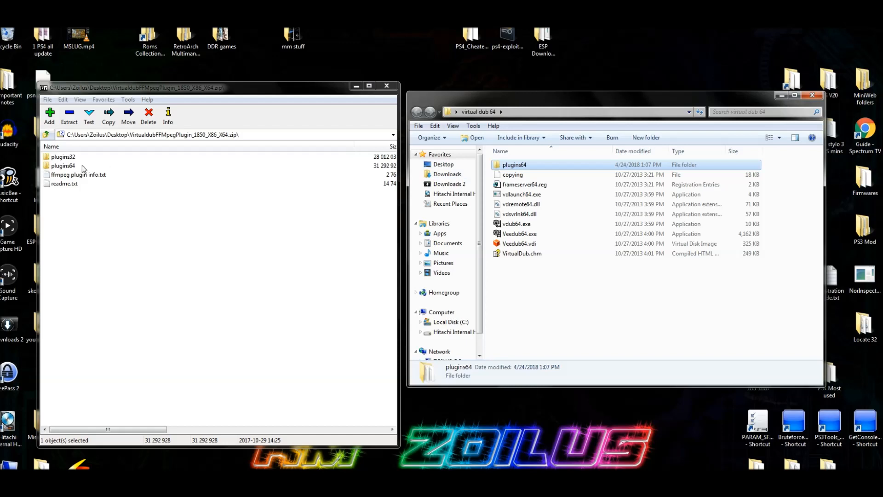
# Step: Examine the contents of the merged plugins64 folder, and close the plugin archive and the virtual dub 64 folder
pyautogui.doubleClick(523, 165)
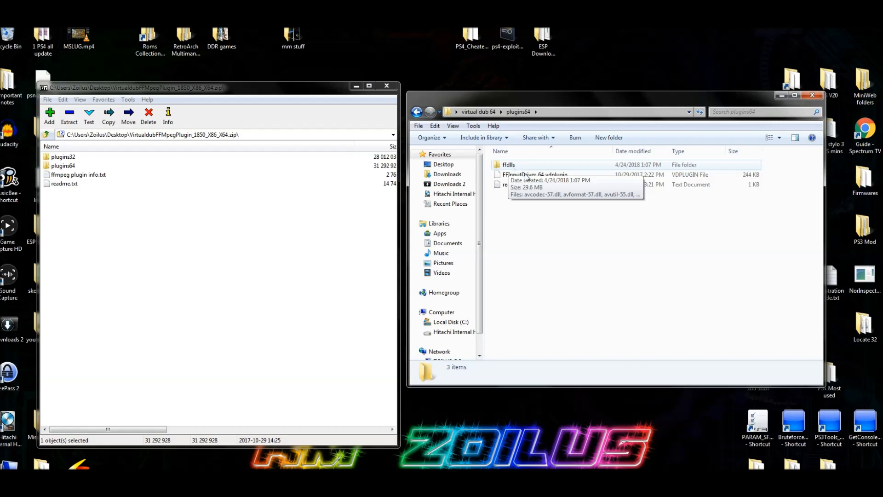
pyautogui.click(542, 177)
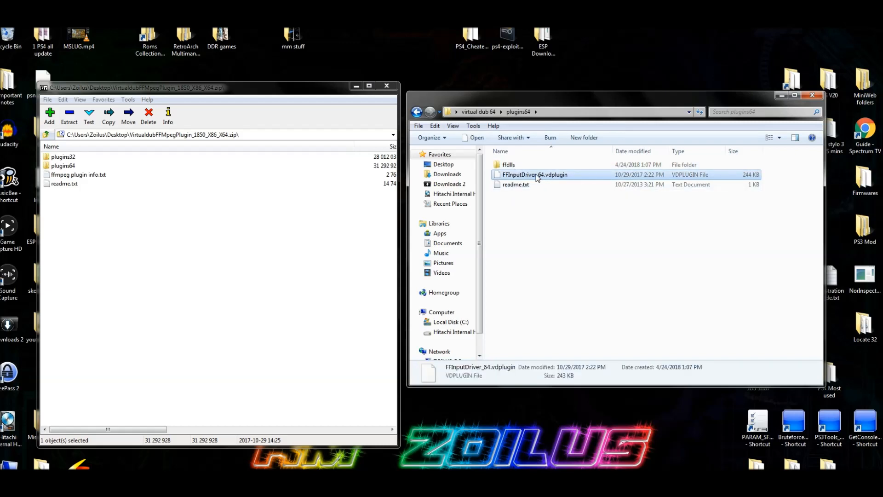
pyautogui.click(532, 167)
pyautogui.click(535, 174)
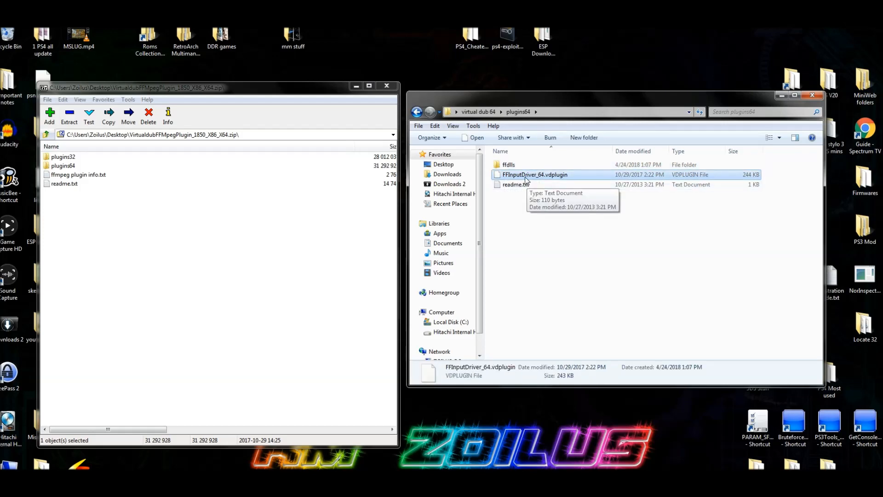
pyautogui.click(520, 167)
pyautogui.click(522, 174)
pyautogui.click(521, 165)
pyautogui.click(387, 86)
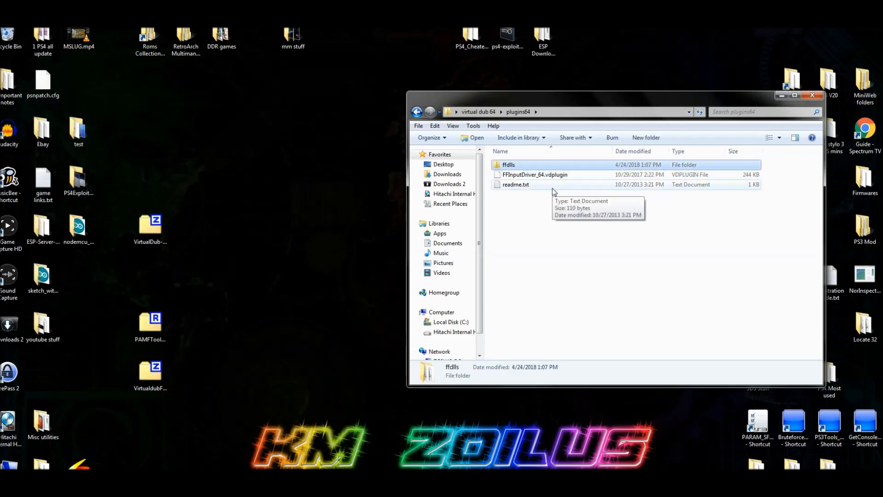
pyautogui.press('BackSpace')
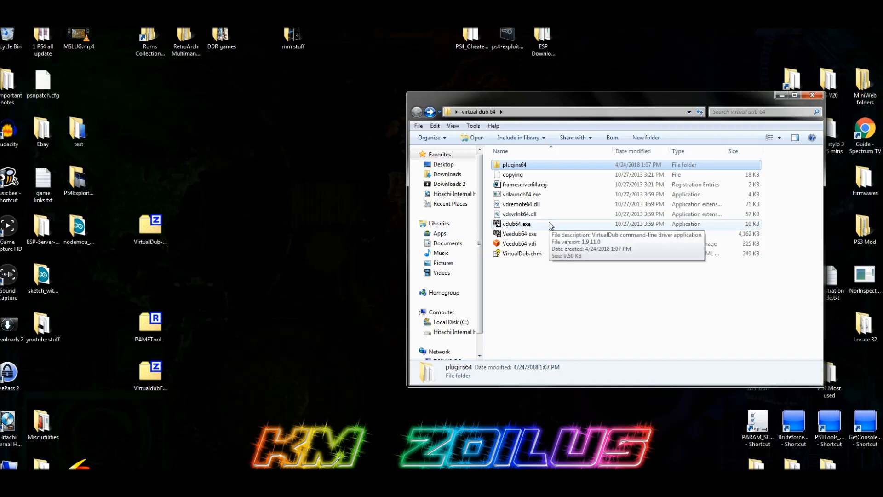
pyautogui.click(547, 233)
pyautogui.click(812, 95)
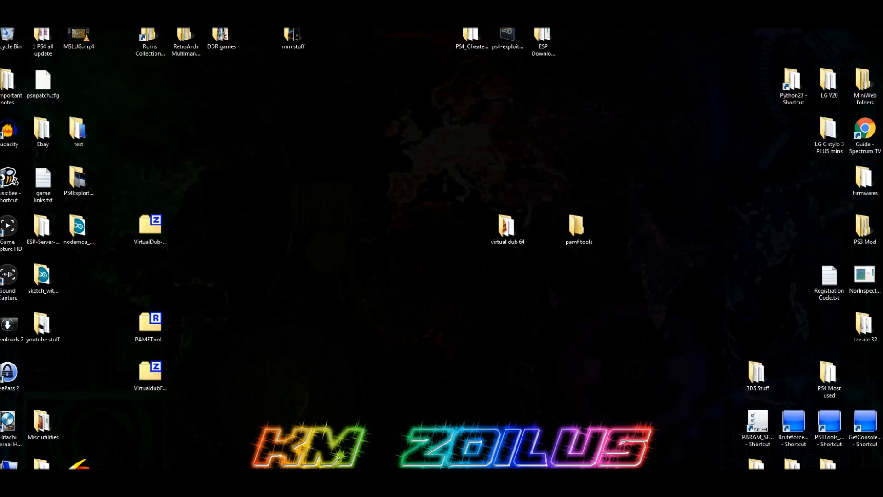
# Step: Extract all files from PAMFTools.rar into the pamf tools desktop folder, close the archive and select PAMFTools.msi
pyautogui.doubleClick(579, 229)
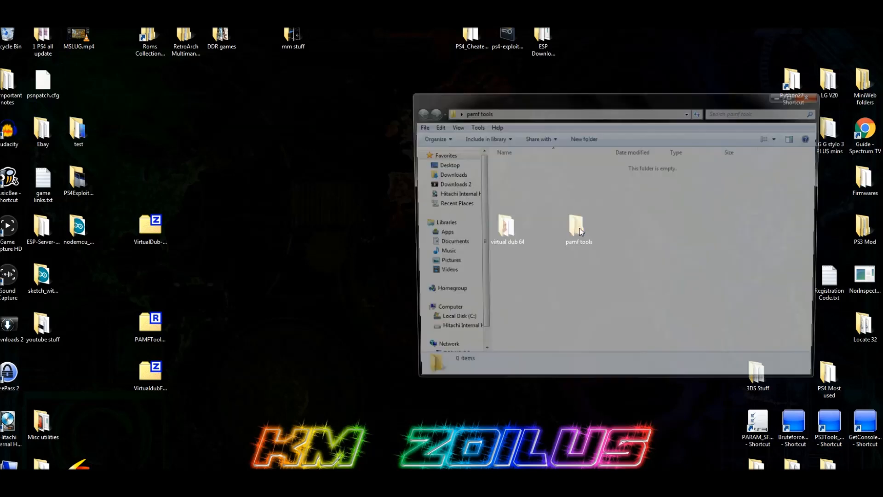
pyautogui.click(151, 328)
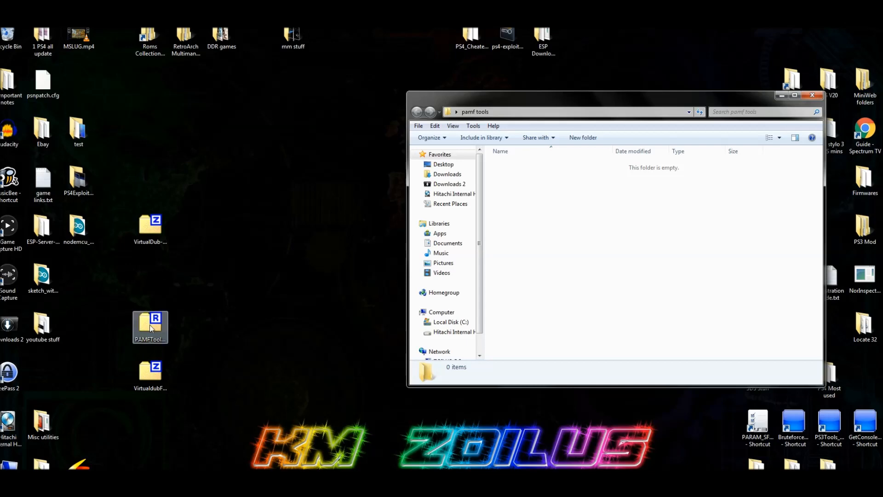
pyautogui.doubleClick(151, 328)
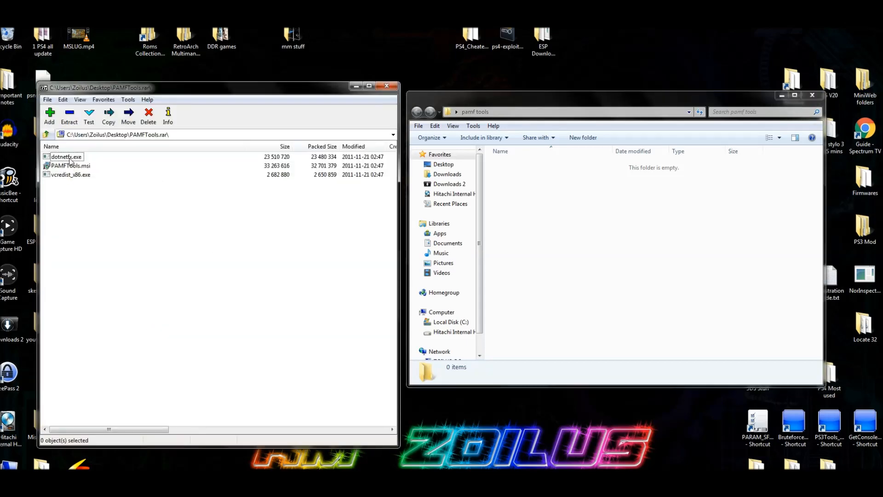
pyautogui.click(70, 159)
pyautogui.hotkey('ctrl', 'a')
pyautogui.moveTo(70, 161); pyautogui.dragTo(595, 207)
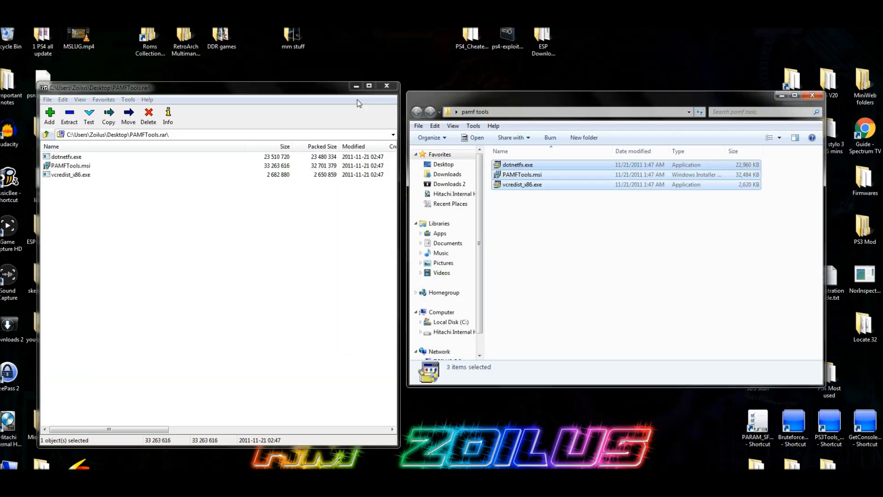
pyautogui.click(387, 86)
pyautogui.moveTo(508, 102)
pyautogui.mouseDown()
pyautogui.moveTo(591, 102)
pyautogui.moveTo(497, 101)
pyautogui.mouseUp()
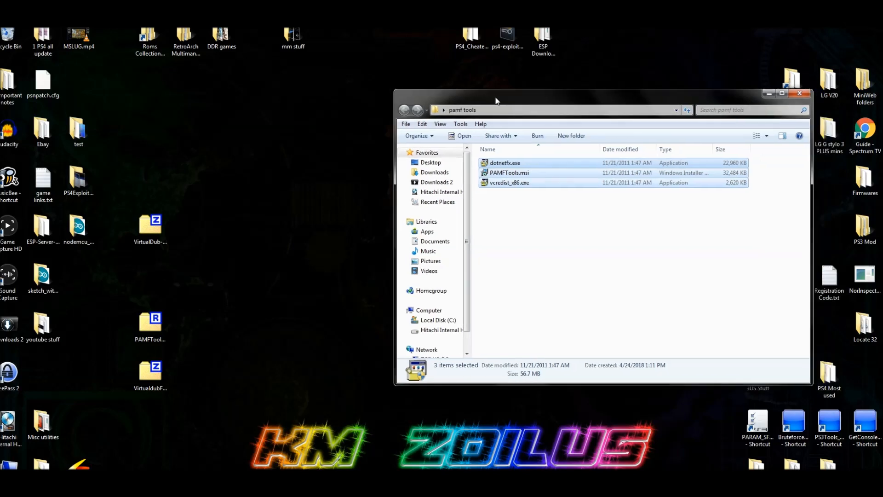
pyautogui.click(525, 175)
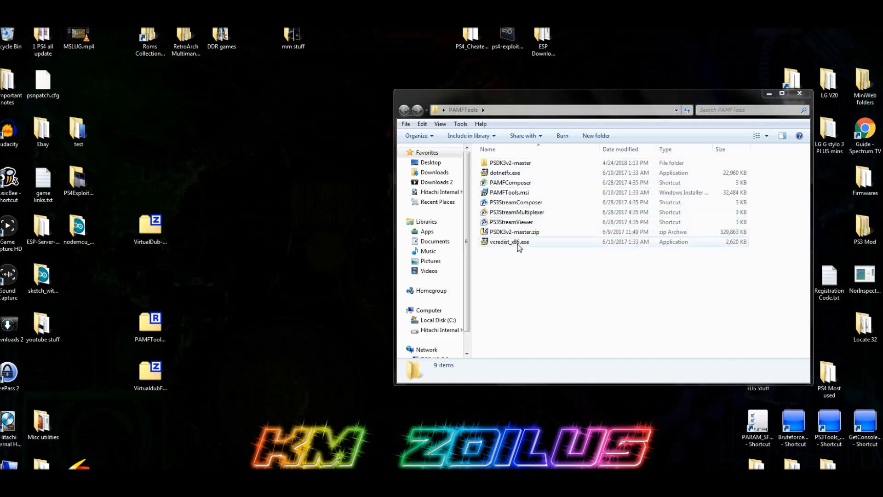
# Step: Close the PAMFTools folder and select the MSLUG.mp4 video on the desktop
pyautogui.click(799, 93)
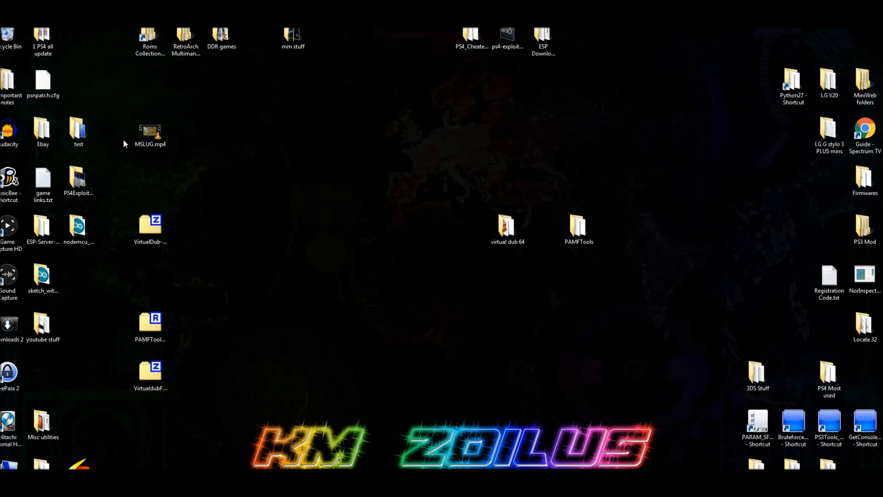
pyautogui.click(149, 137)
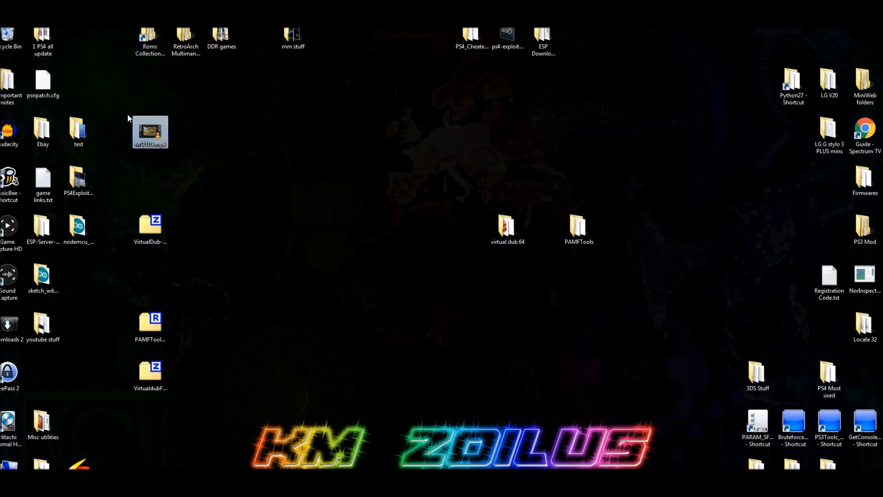
# Step: Play the MSLUG.mp4 desktop video in VLC to review its content, shrink the player window and close it
pyautogui.click(168, 107)
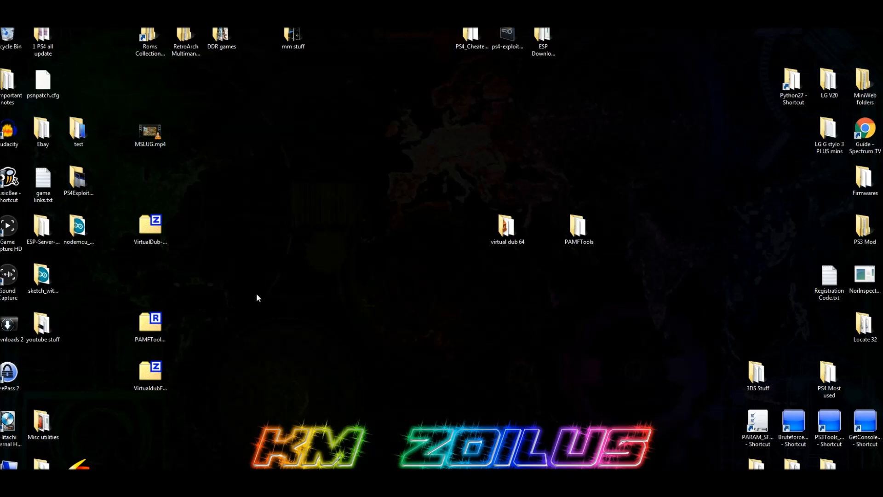
pyautogui.click(165, 136)
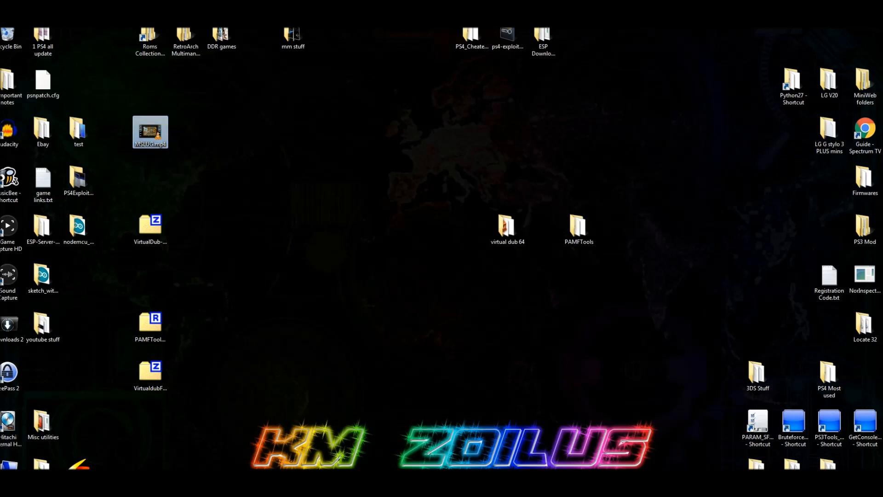
pyautogui.click(173, 494)
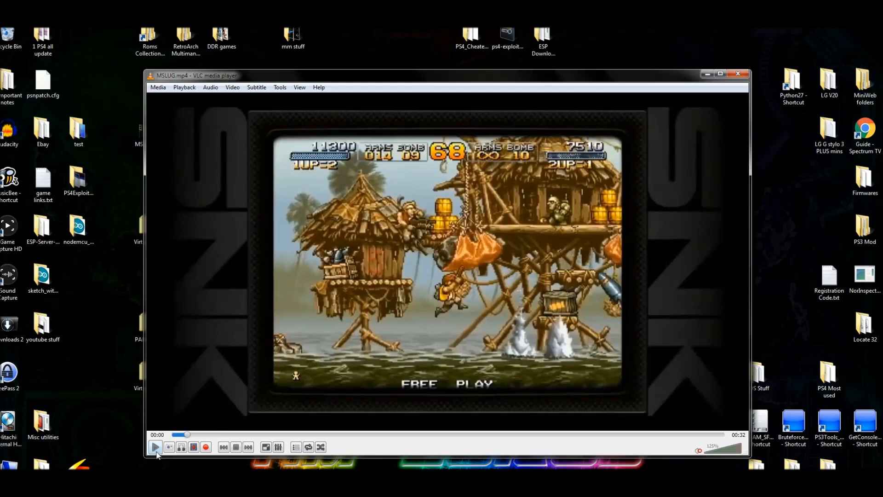
pyautogui.click(155, 451)
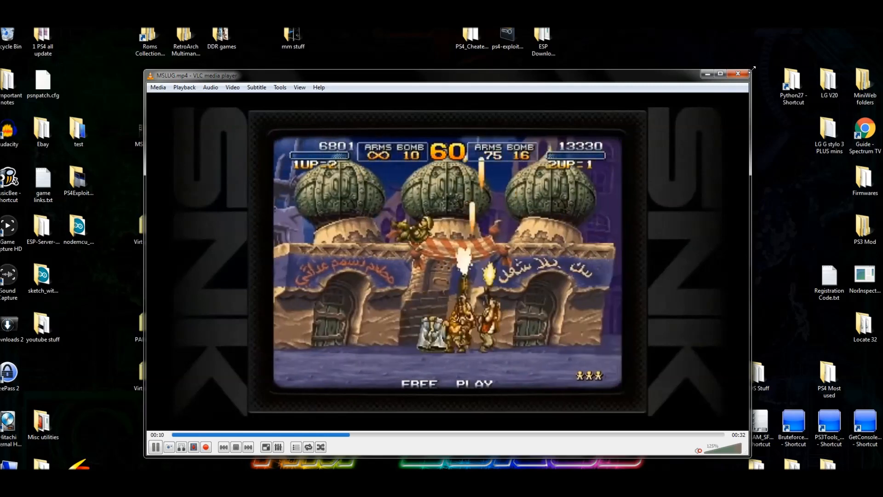
pyautogui.moveTo(751, 69); pyautogui.dragTo(421, 285)
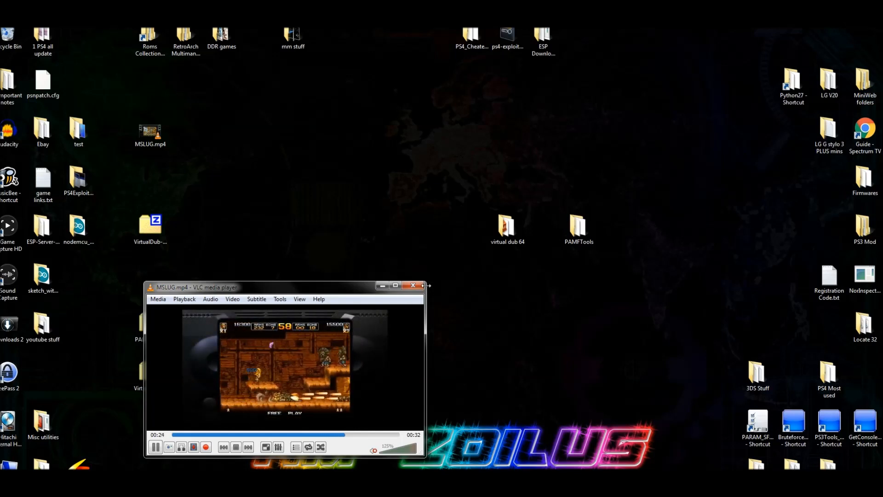
pyautogui.moveTo(424, 286); pyautogui.dragTo(421, 300)
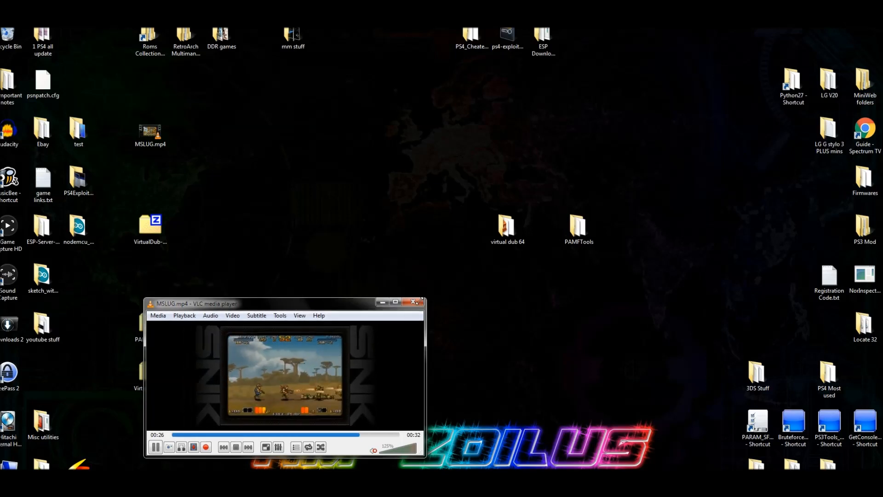
pyautogui.click(235, 435)
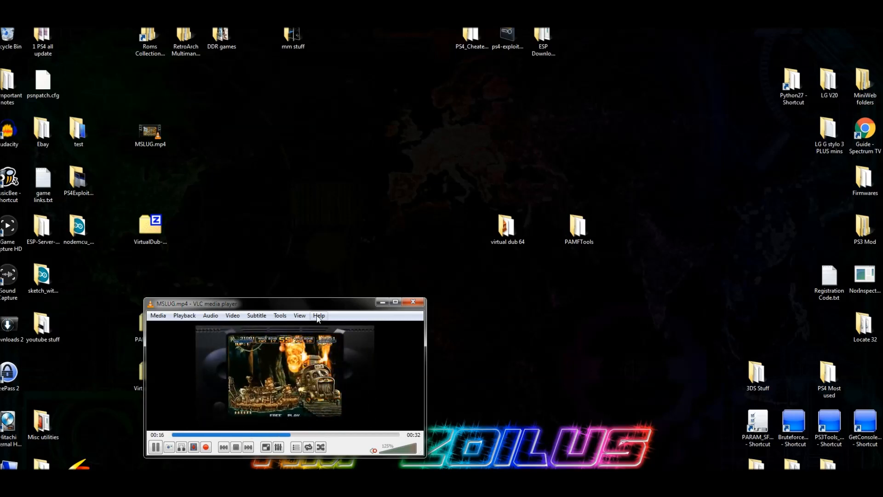
pyautogui.click(413, 301)
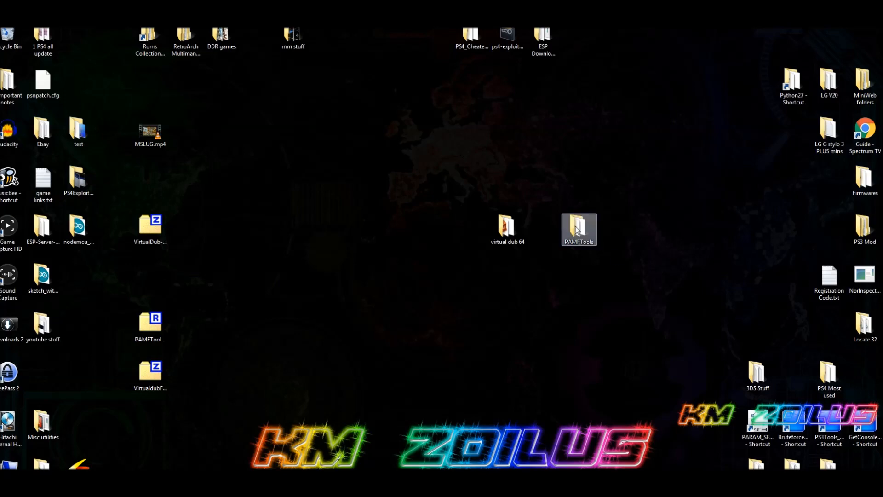
# Step: Launch Veedub64.exe from the virtual dub 64 folder and load MSLUG.mp4 from the desktop into it
pyautogui.doubleClick(505, 234)
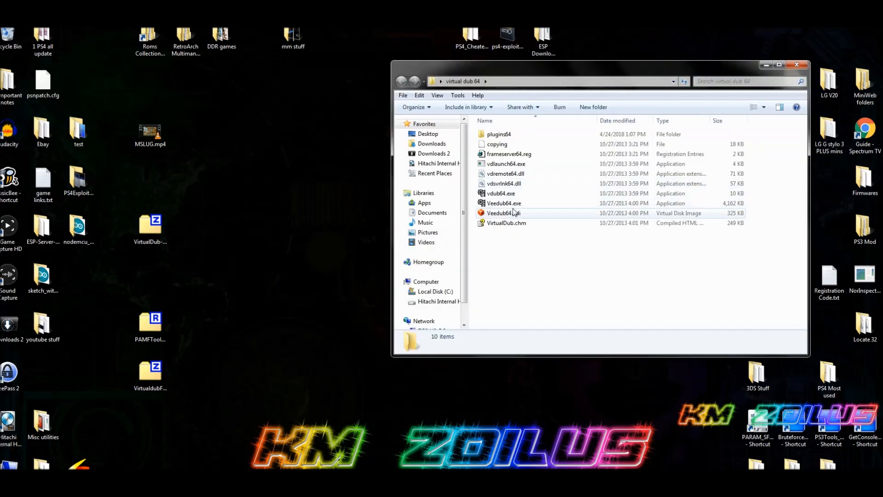
pyautogui.doubleClick(513, 206)
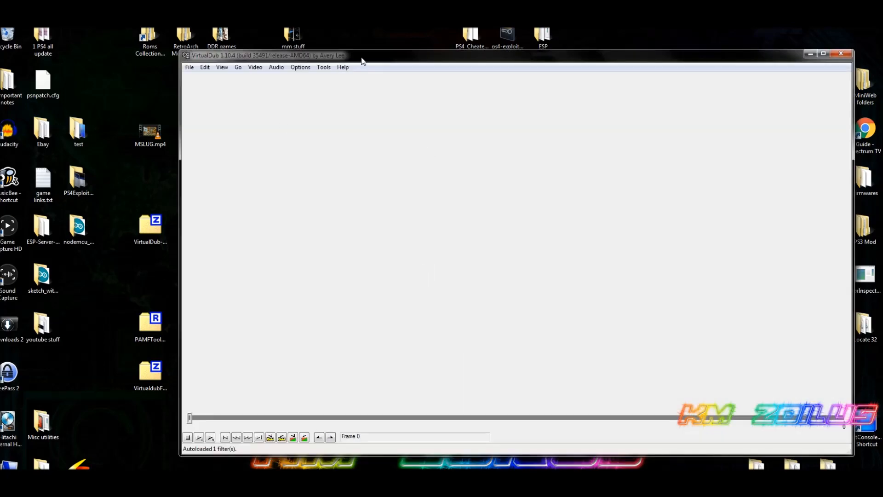
pyautogui.moveTo(360, 57); pyautogui.dragTo(377, 54)
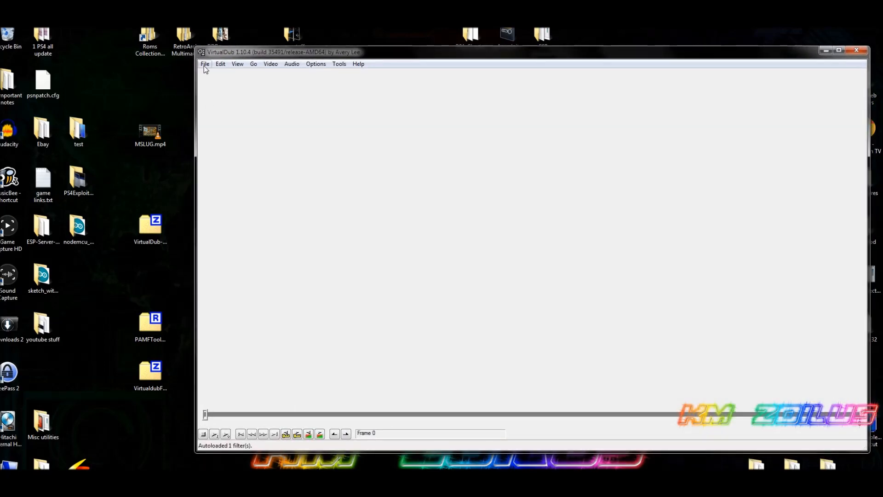
pyautogui.click(205, 64)
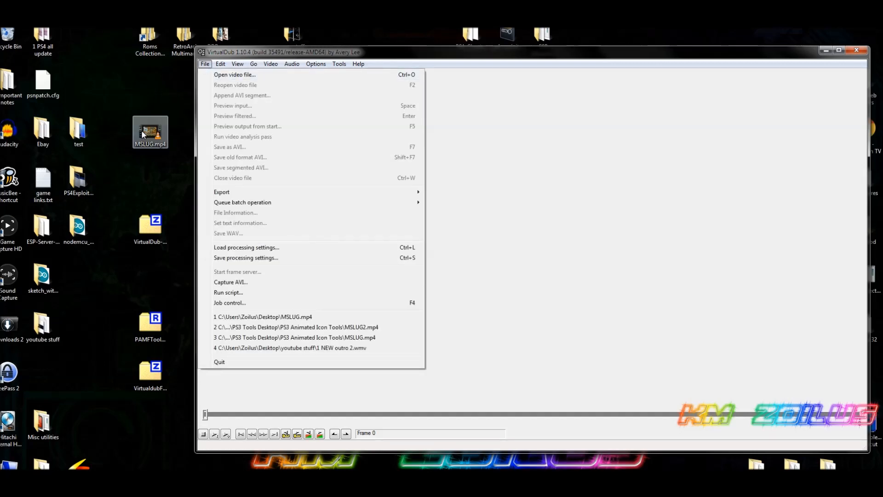
pyautogui.click(123, 121)
pyautogui.moveTo(151, 137); pyautogui.dragTo(389, 164)
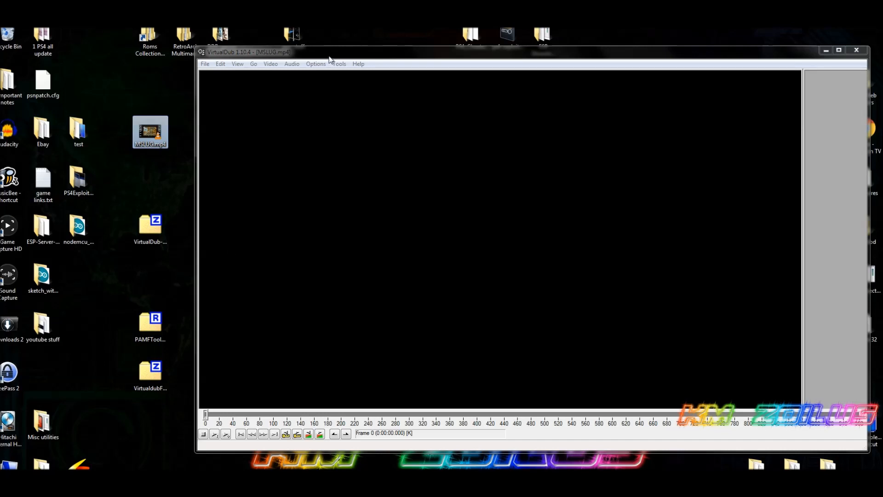
# Step: Set the audio of MSLUG.mp4 to No audio, then briefly preview the input video and stop playback
pyautogui.click(291, 64)
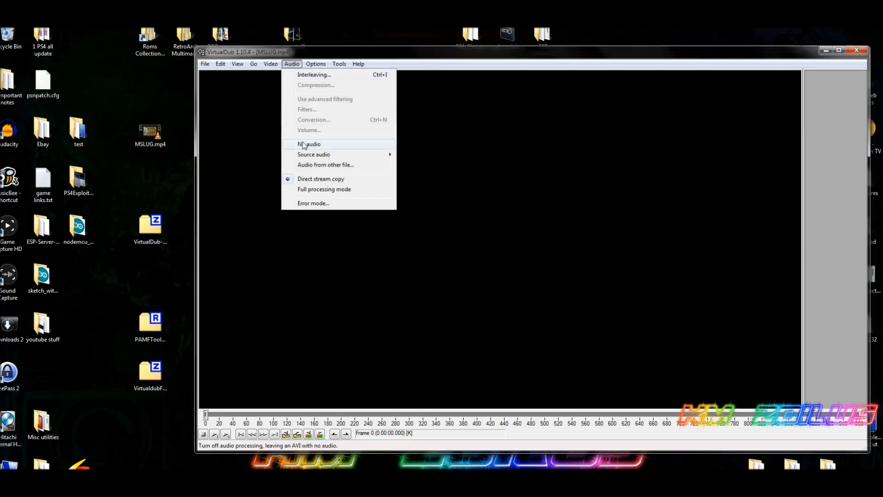
pyautogui.click(304, 145)
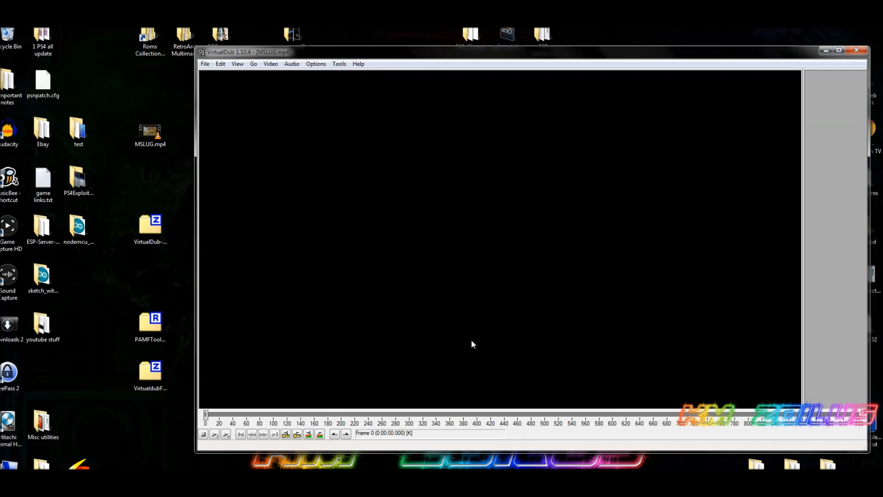
pyautogui.click(214, 435)
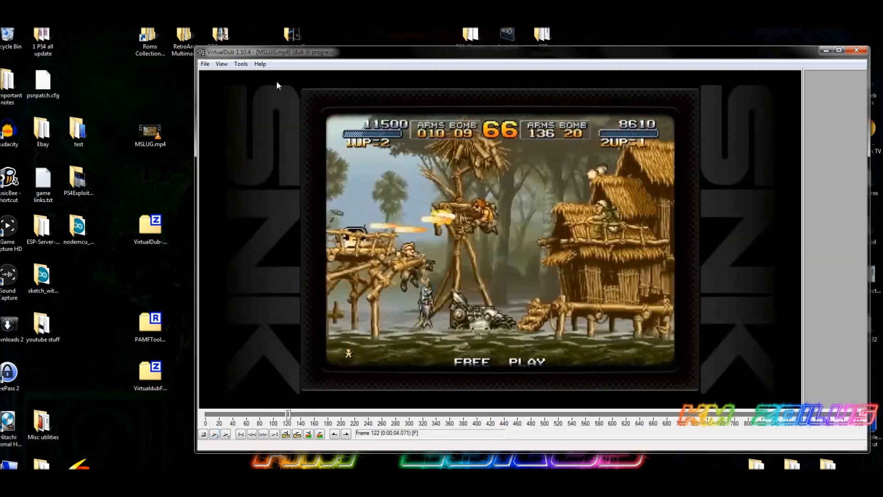
pyautogui.click(203, 434)
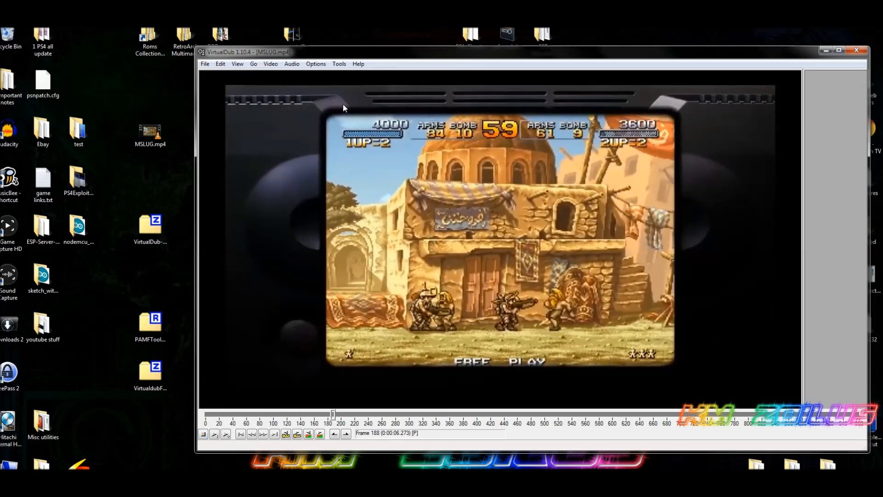
# Step: Save the video to the Desktop as an old format AVI named MSLUG.avi
pyautogui.click(205, 65)
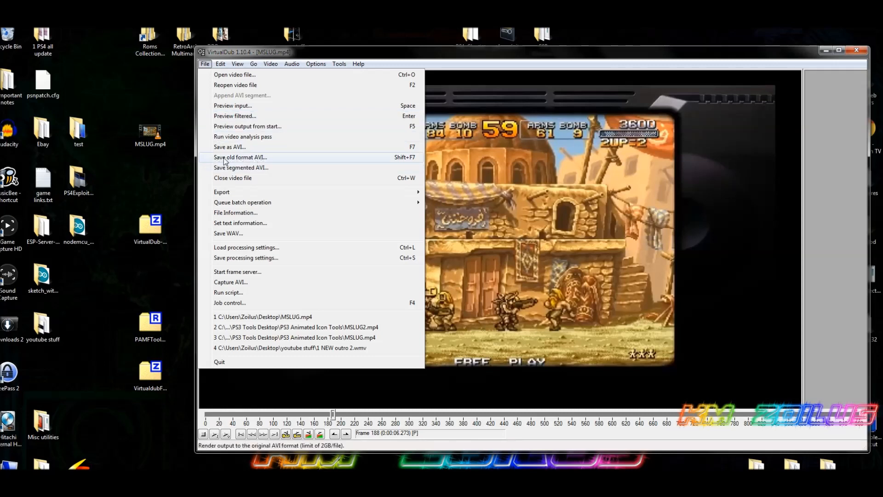
pyautogui.click(272, 158)
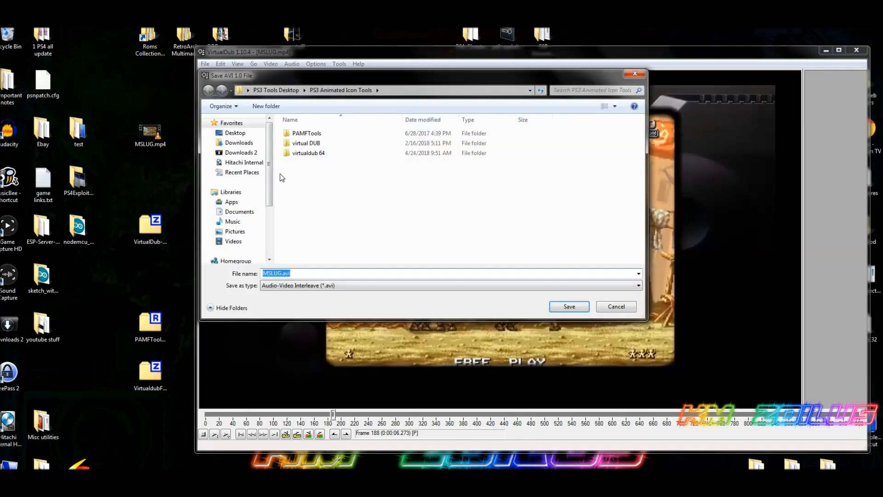
pyautogui.click(238, 134)
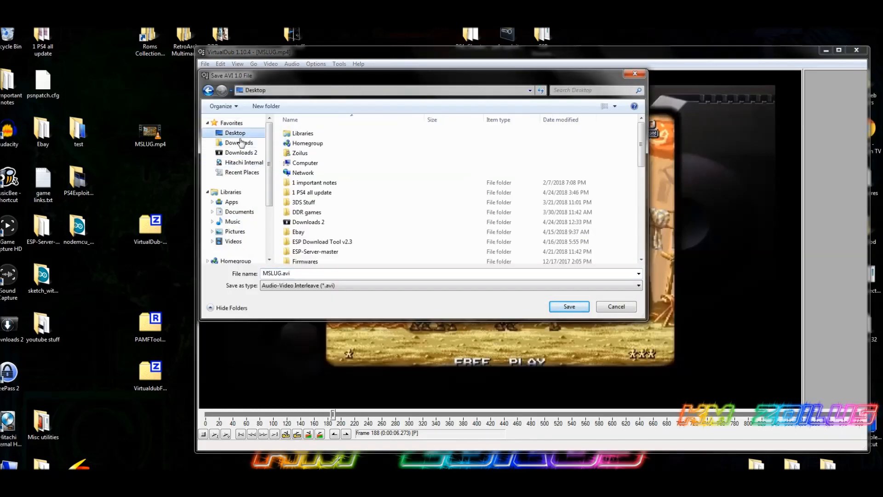
pyautogui.click(564, 307)
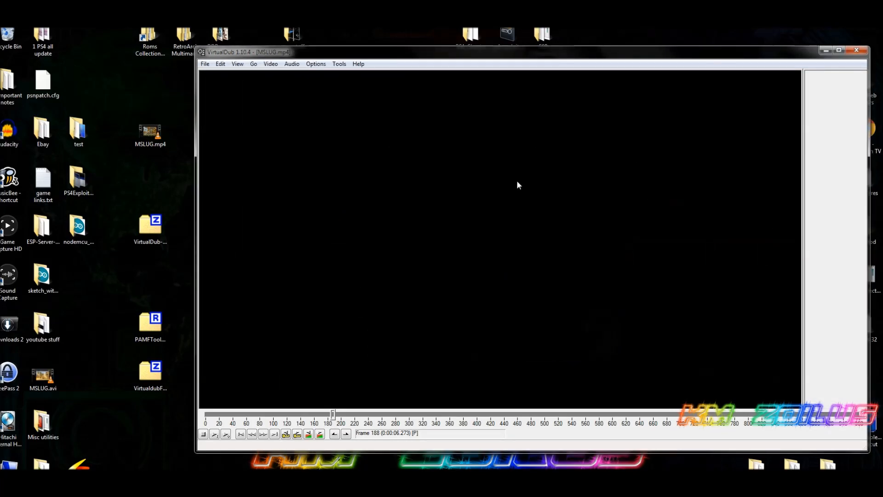
# Step: Close VirtualDub, place MSLUG.avi directly below MSLUG.mp4 on the desktop and close the virtual dub 64 folder
pyautogui.click(856, 51)
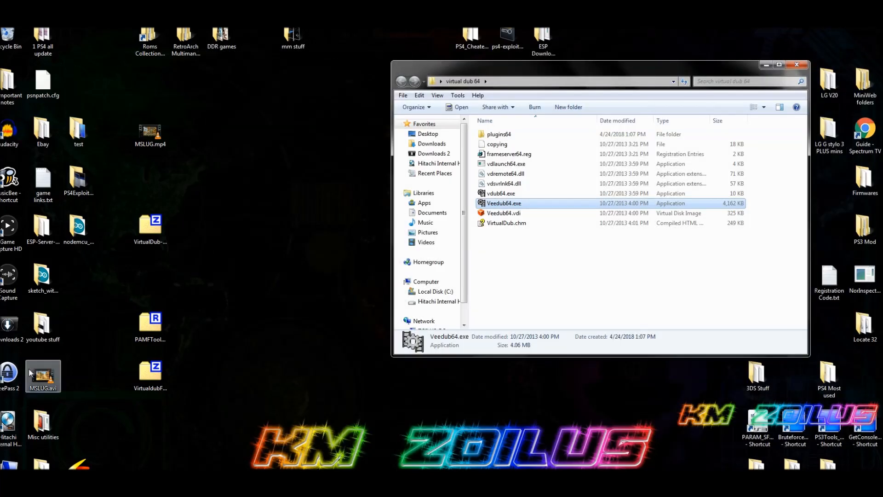
pyautogui.moveTo(30, 373); pyautogui.dragTo(148, 180)
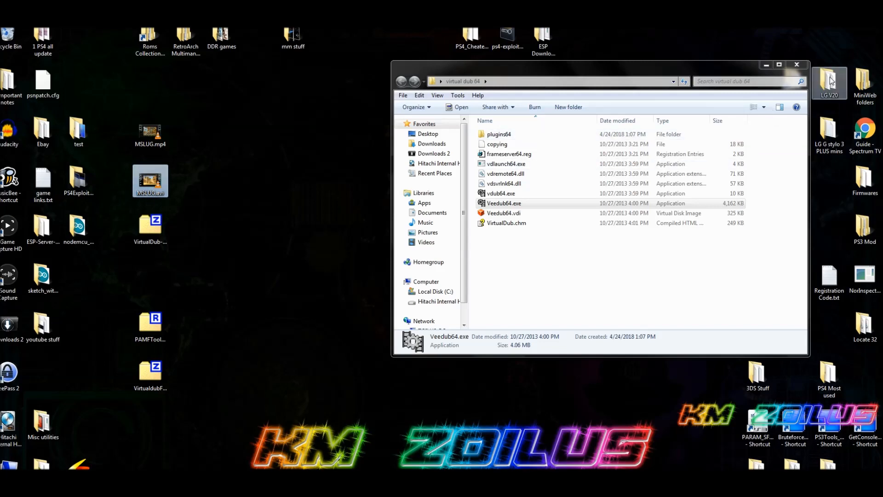
pyautogui.click(796, 64)
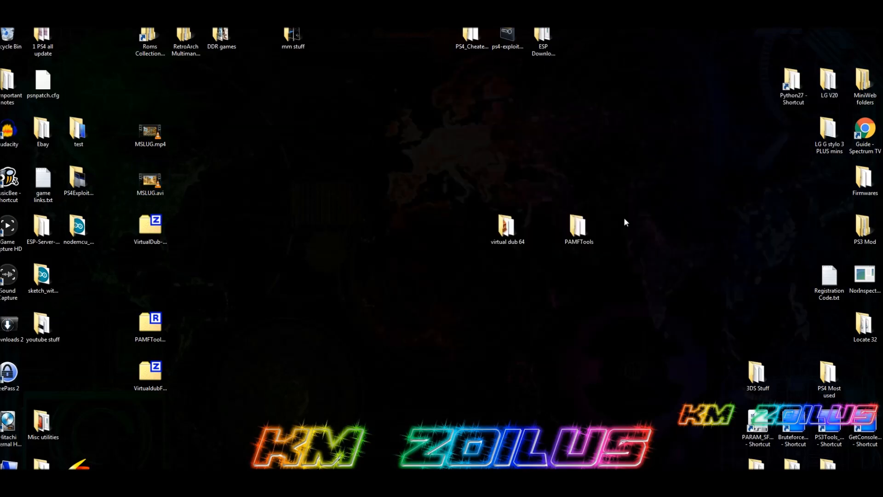
# Step: Launch PS3StreamComposer from the PAMFTools desktop folder
pyautogui.doubleClick(577, 231)
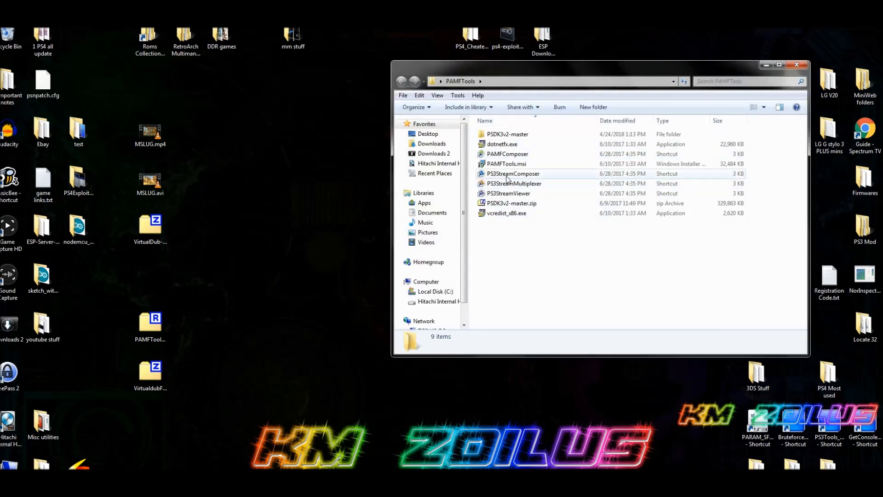
pyautogui.click(521, 175)
pyautogui.doubleClick(520, 175)
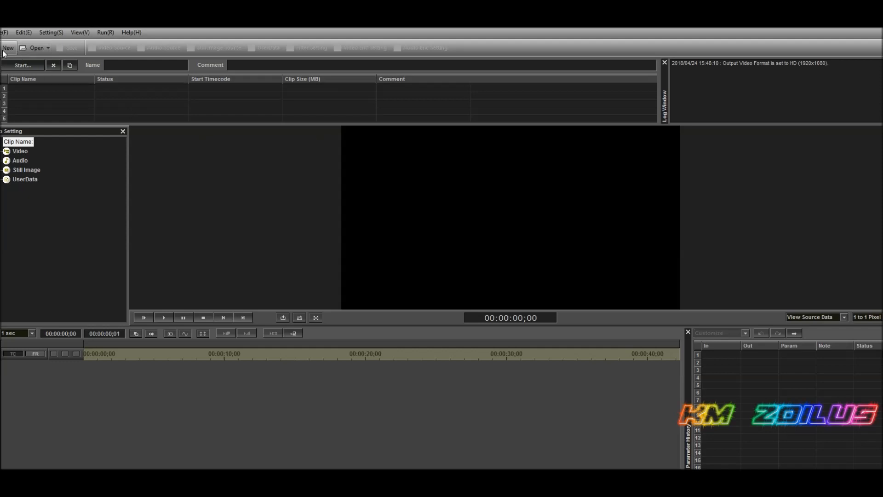
# Step: Create a new project named mslug with a clip named mslug, keeping the default stream settings
pyautogui.click(4, 33)
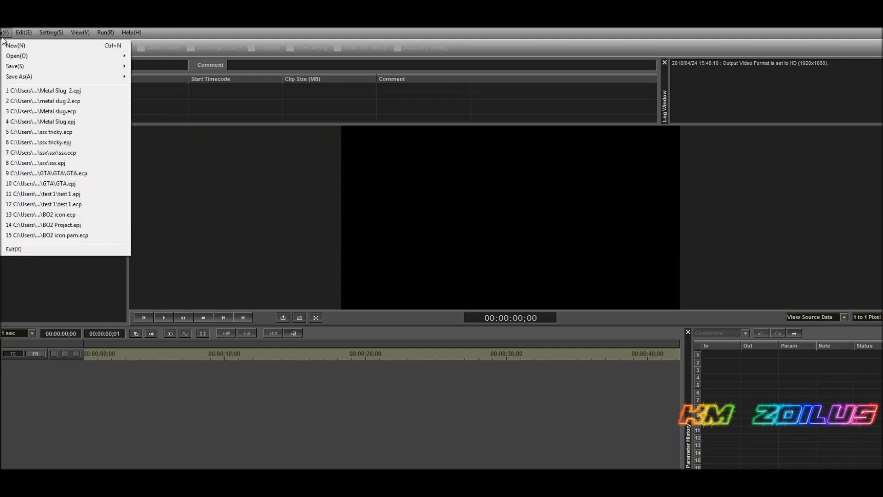
pyautogui.click(13, 45)
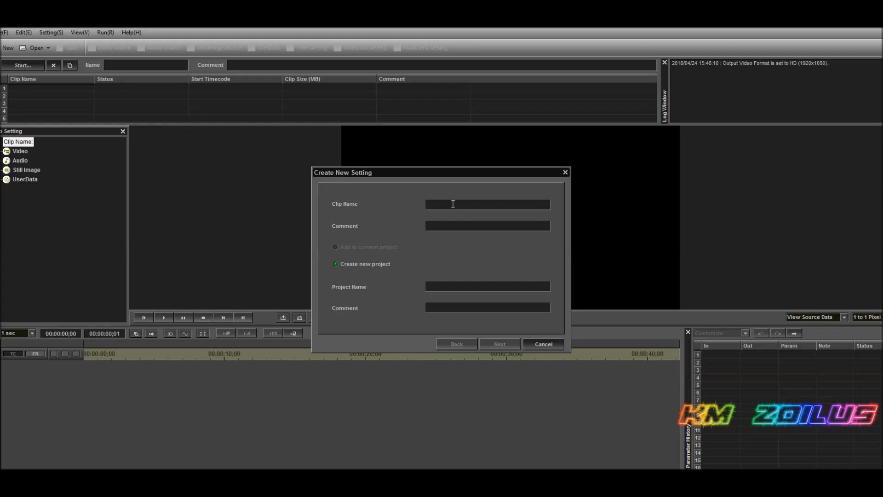
pyautogui.write('mslug')
pyautogui.click(446, 286)
pyautogui.write('m')
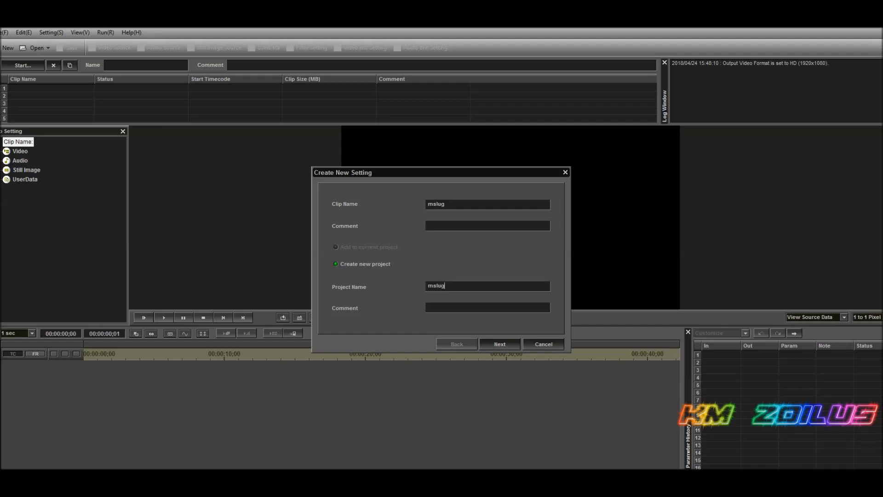
pyautogui.click(497, 344)
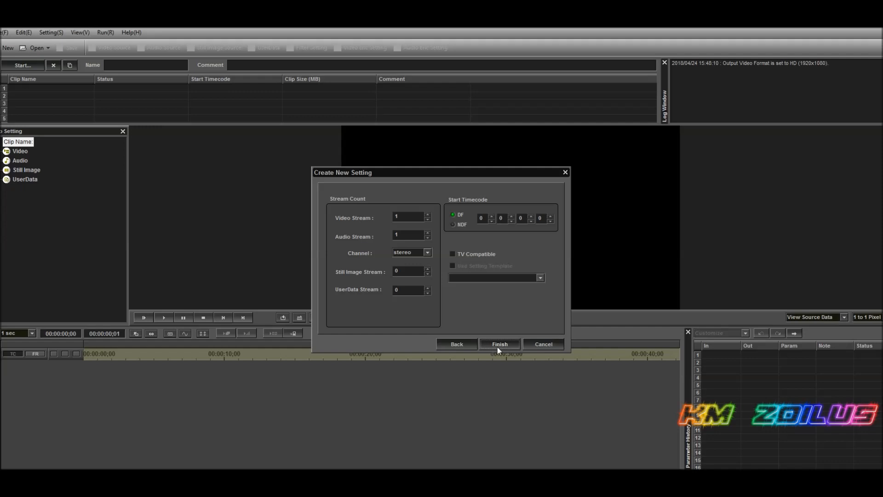
pyautogui.click(499, 344)
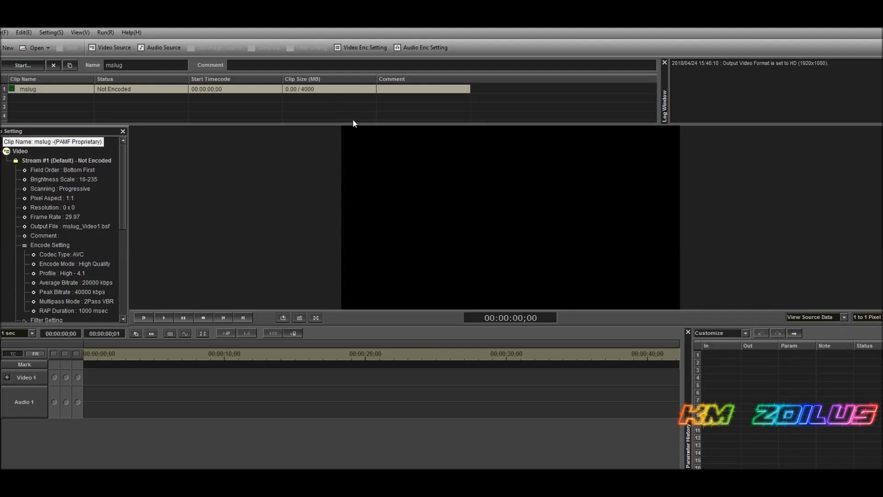
# Step: Load MSLUG.avi from the Desktop as the Stream 1 video source, comparing its codec with the supported formats listed in Notepad
pyautogui.click(111, 47)
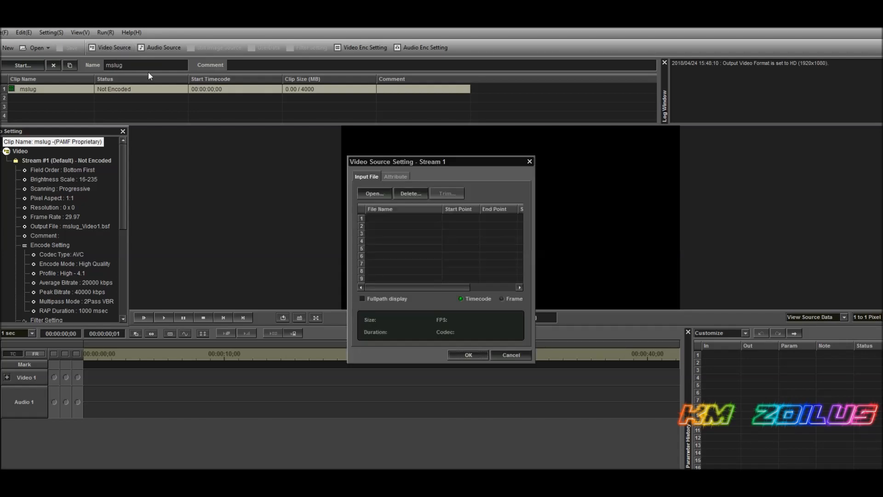
pyautogui.click(374, 194)
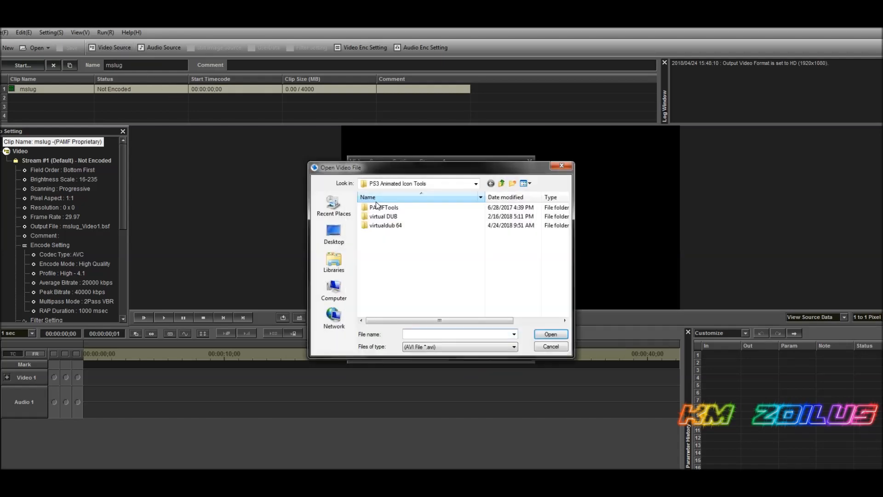
pyautogui.click(333, 232)
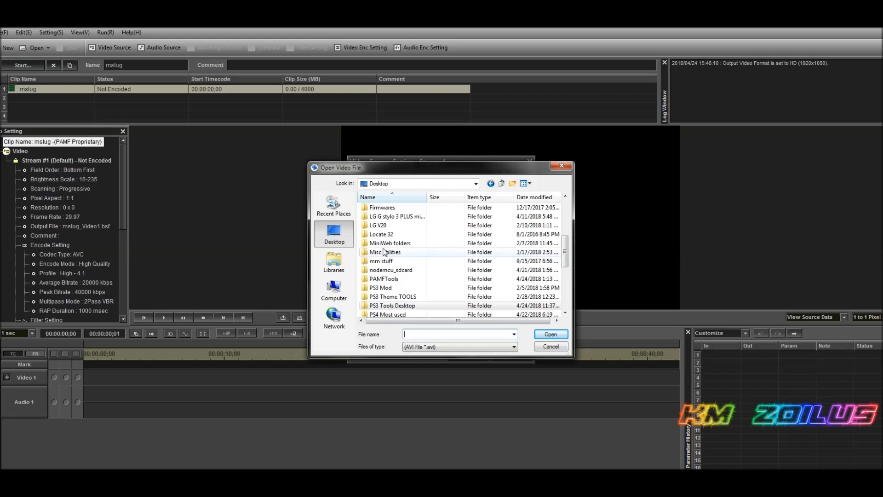
pyautogui.moveTo(565, 254); pyautogui.dragTo(569, 299)
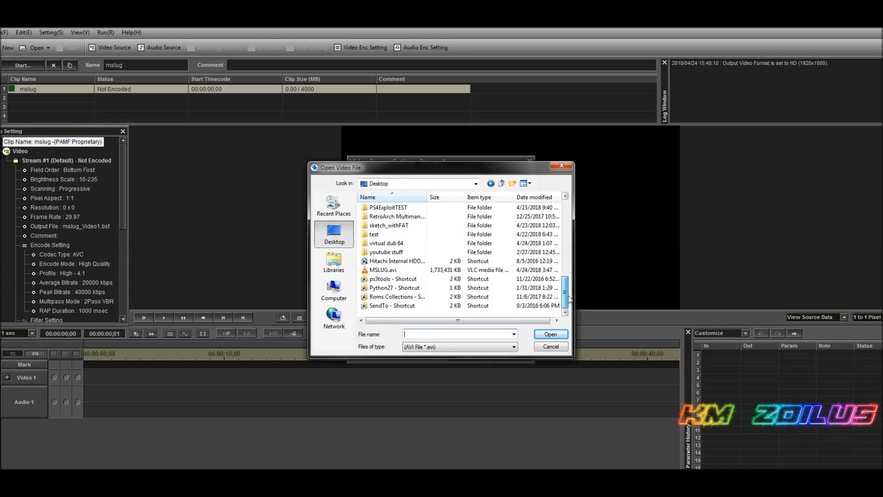
pyautogui.doubleClick(381, 270)
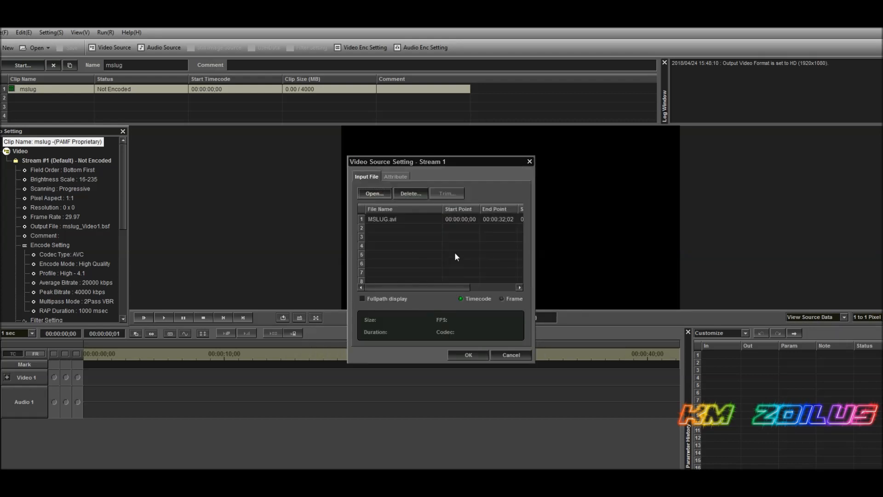
pyautogui.click(385, 219)
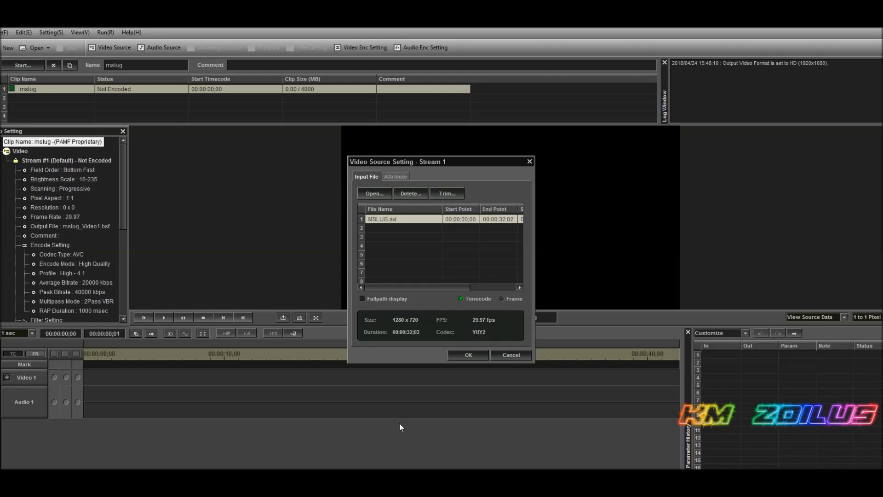
pyautogui.hotkey('alt', 'Tab')
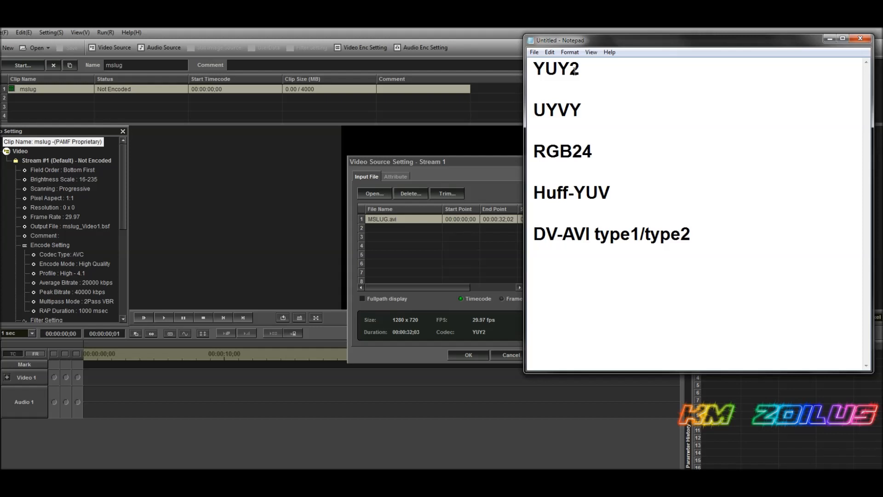
pyautogui.click(829, 39)
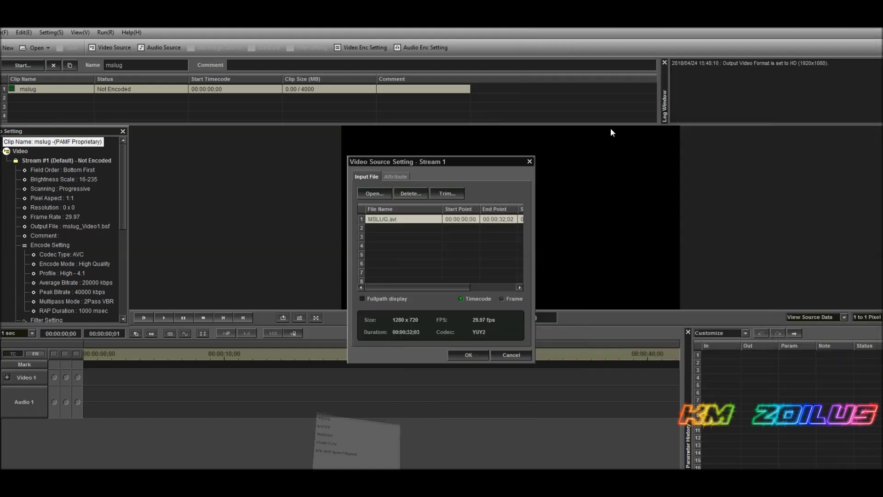
pyautogui.click(461, 354)
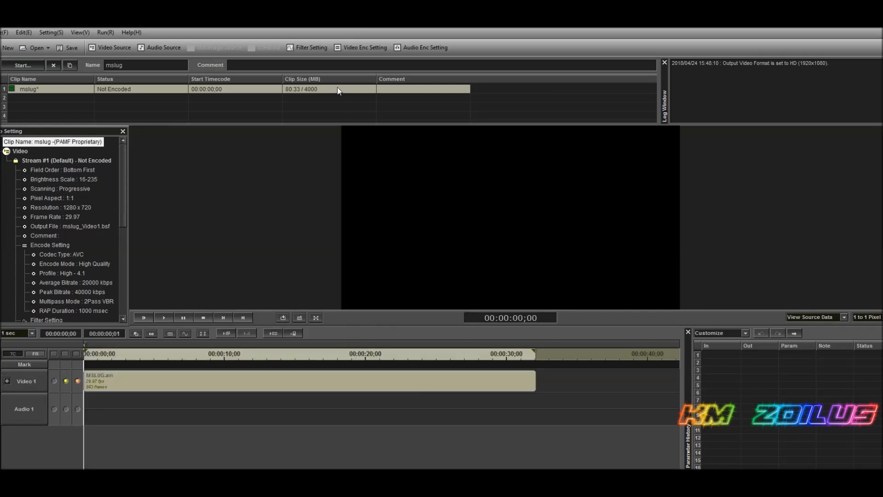
# Step: Enable the size filter for Stream 1 and resize the video to width 320 and height 176
pyautogui.click(306, 47)
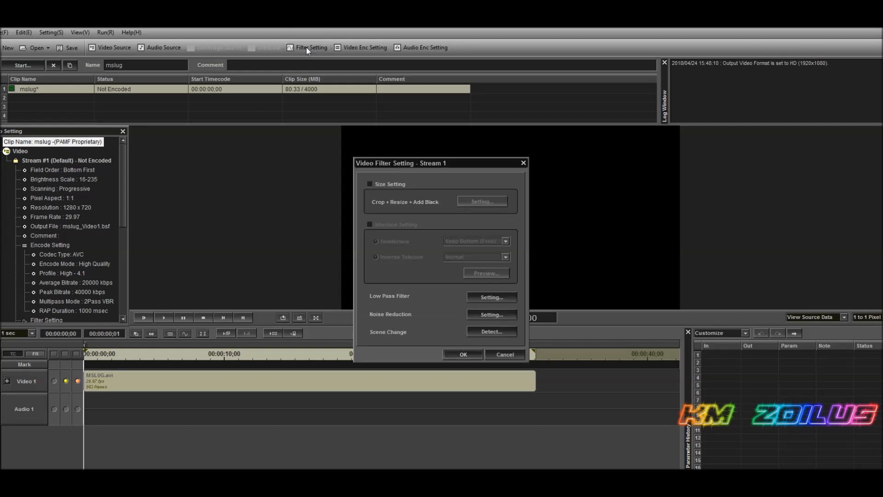
pyautogui.click(368, 184)
pyautogui.click(471, 199)
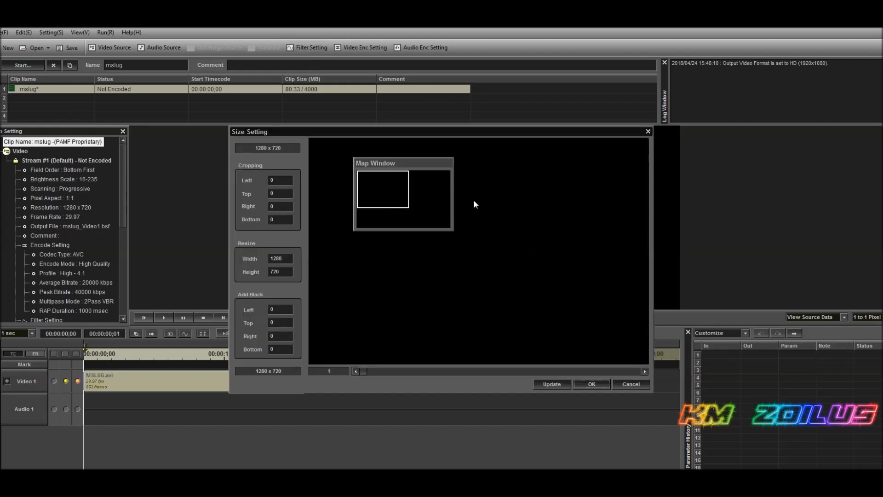
pyautogui.click(273, 259)
pyautogui.doubleClick(272, 259)
pyautogui.write('320')
pyautogui.press('Tab')
pyautogui.write('176')
pyautogui.click(277, 309)
pyautogui.click(545, 380)
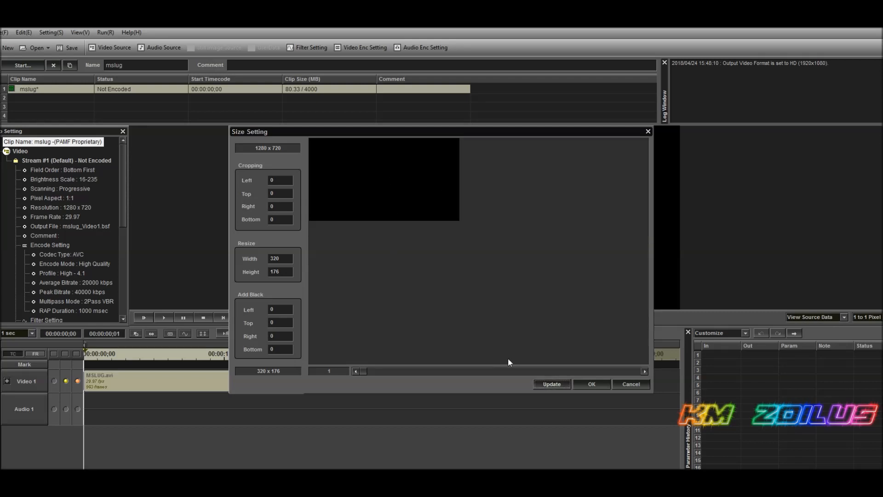
pyautogui.click(591, 383)
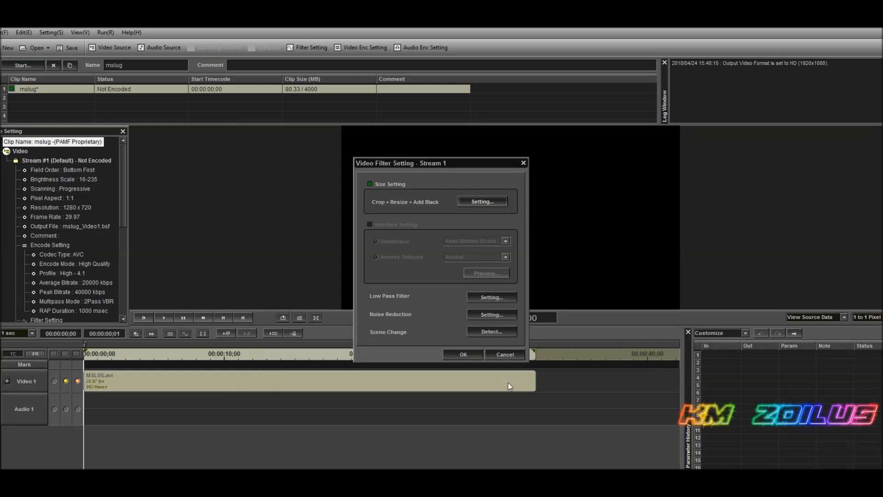
pyautogui.click(453, 354)
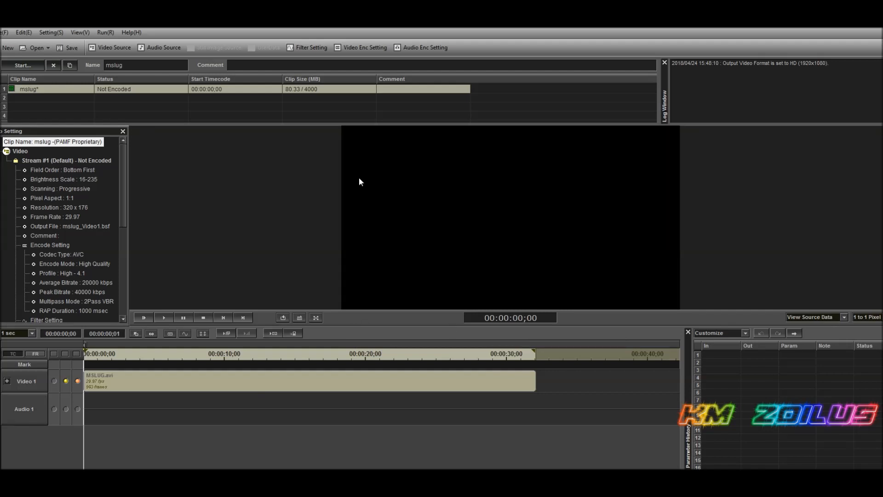
# Step: In the video encode settings, choose the Main profile and level 2.1, and encode every 0.4 sec frame as IDR
pyautogui.click(363, 47)
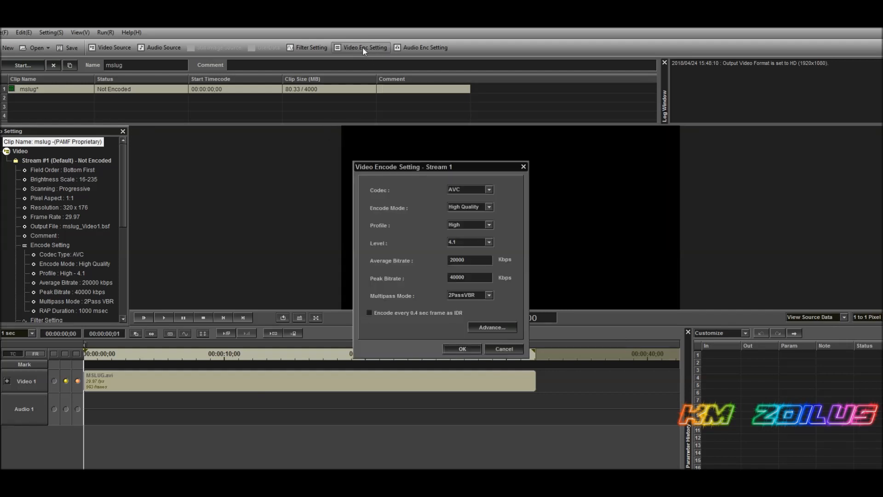
pyautogui.click(489, 225)
pyautogui.click(490, 241)
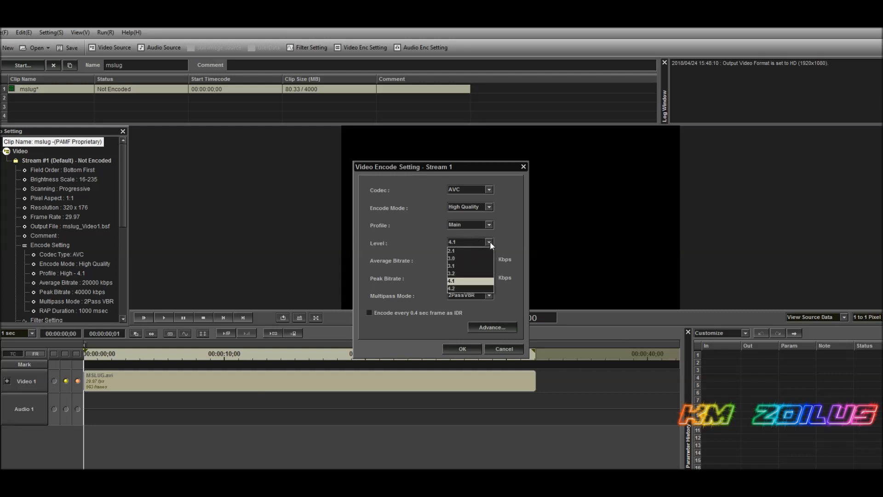
pyautogui.click(473, 249)
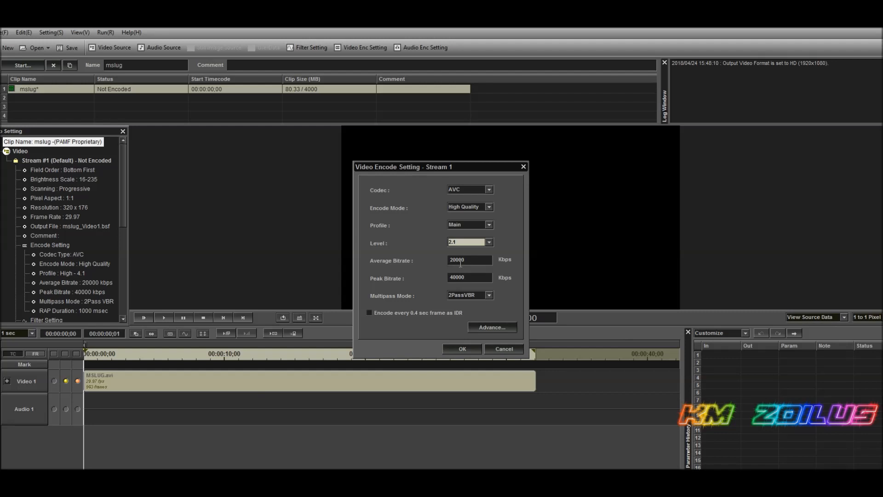
pyautogui.click(369, 312)
# Step: In the advanced encode settings, set entropy coding to CAVLC, adjust Multi Slice and MBRC, and disable weighted prediction
pyautogui.click(491, 327)
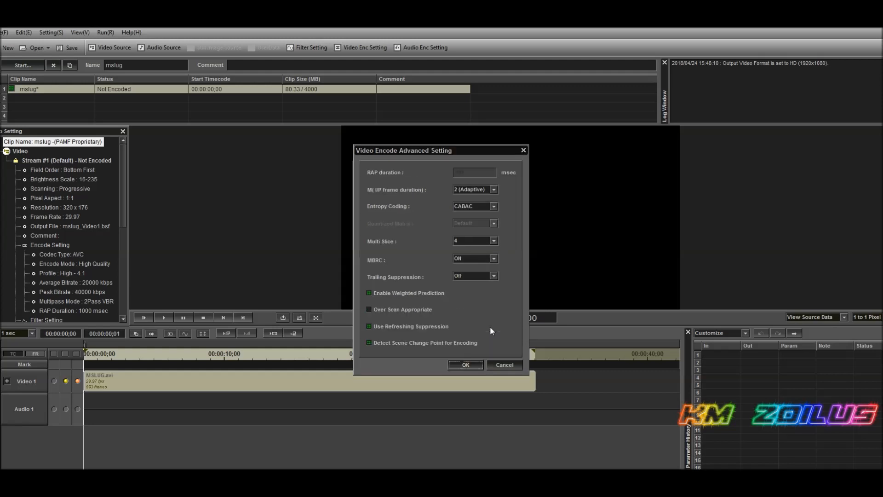
pyautogui.click(494, 206)
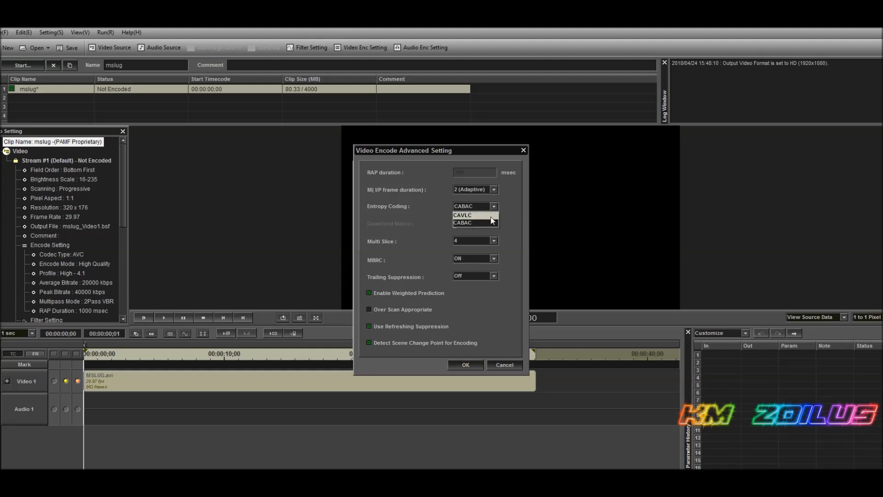
pyautogui.click(467, 215)
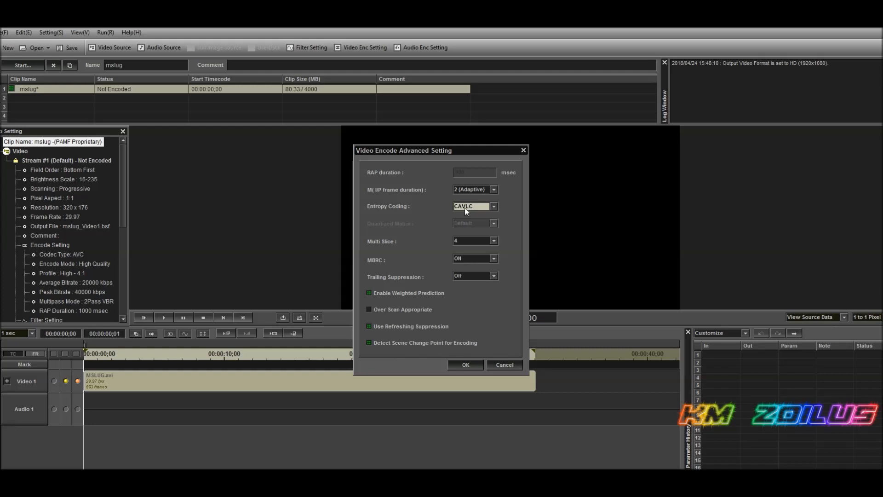
pyautogui.click(494, 241)
pyautogui.click(493, 259)
pyautogui.click(468, 268)
pyautogui.click(368, 293)
pyautogui.click(465, 366)
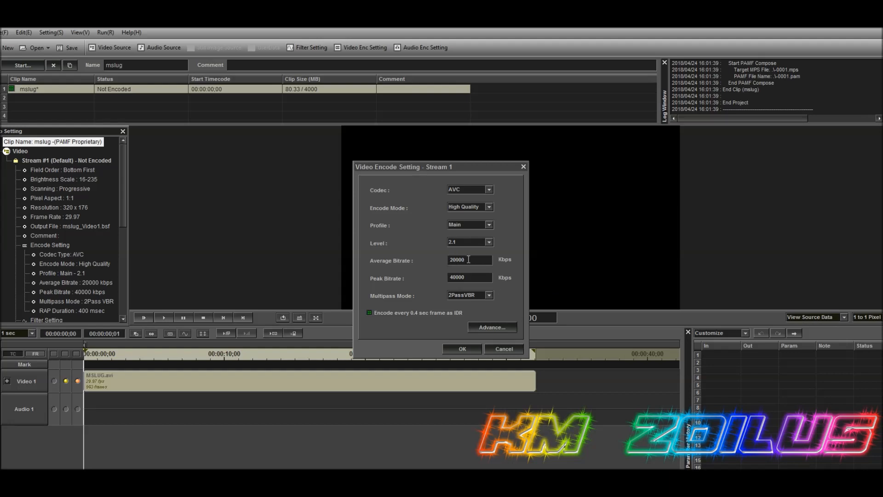
# Step: Set the average and peak video bitrates to 1000 kbps
pyautogui.click(473, 260)
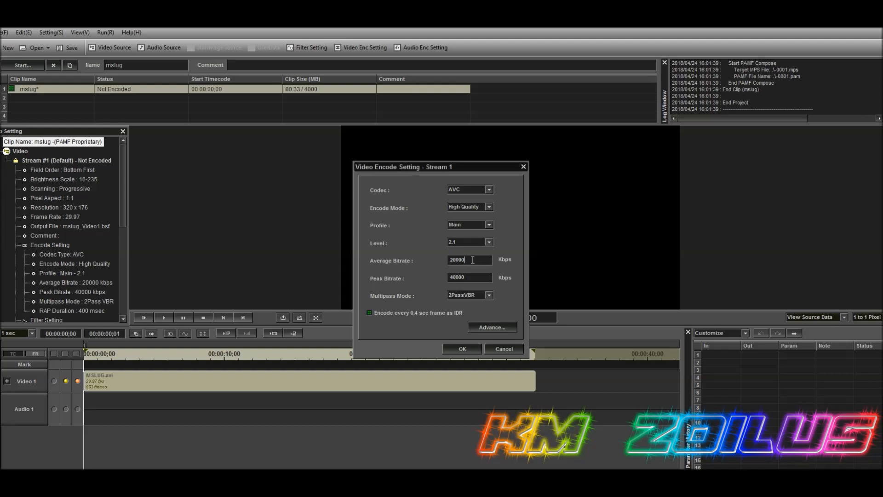
pyautogui.press('BackSpace')
pyautogui.press('BackSpace')
pyautogui.press('BackSpace')
pyautogui.press('BackSpace')
pyautogui.press('BackSpace')
pyautogui.write('000')
pyautogui.press('Tab')
pyautogui.write('1000')
pyautogui.click(462, 349)
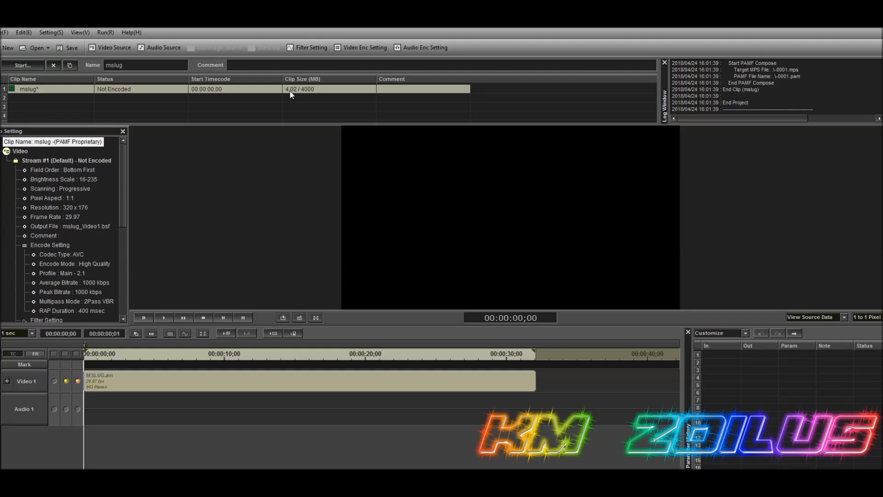
# Step: Lower both the average and peak video bitrates to 500 kbps
pyautogui.click(363, 47)
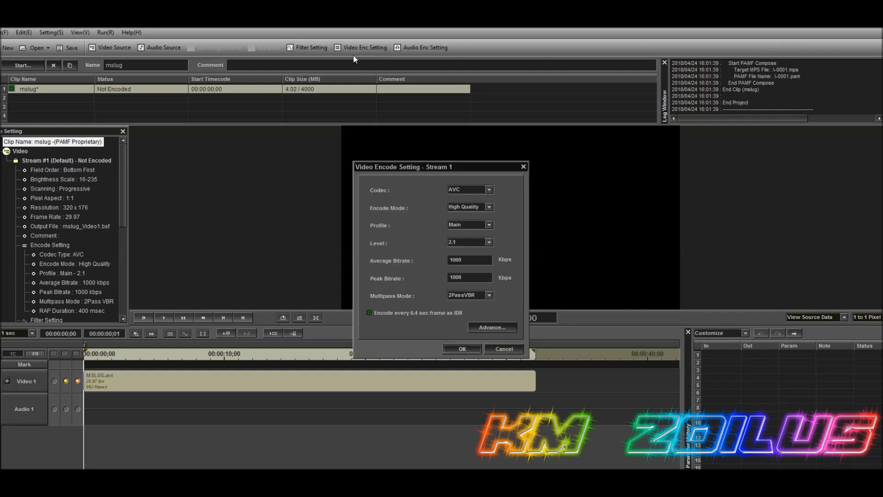
pyautogui.click(472, 262)
pyautogui.press('BackSpace')
pyautogui.press('BackSpace')
pyautogui.press('BackSpace')
pyautogui.press('BackSpace')
pyautogui.write('500')
pyautogui.press('Tab')
pyautogui.write('500')
pyautogui.click(462, 349)
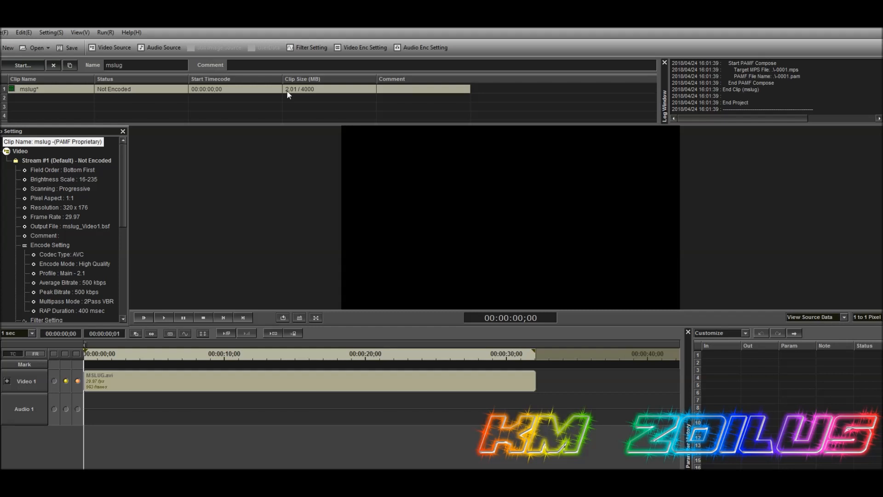
# Step: Set the average and peak video bitrates to 440 kbps in the encode settings
pyautogui.click(362, 48)
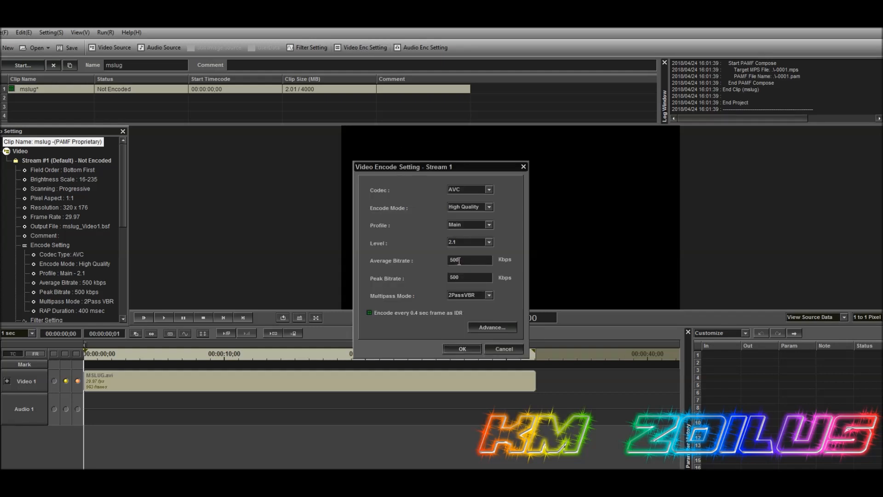
pyautogui.press('BackSpace')
pyautogui.press('BackSpace')
pyautogui.press('BackSpace')
pyautogui.press('Tab')
pyautogui.write('44')
pyautogui.click(453, 347)
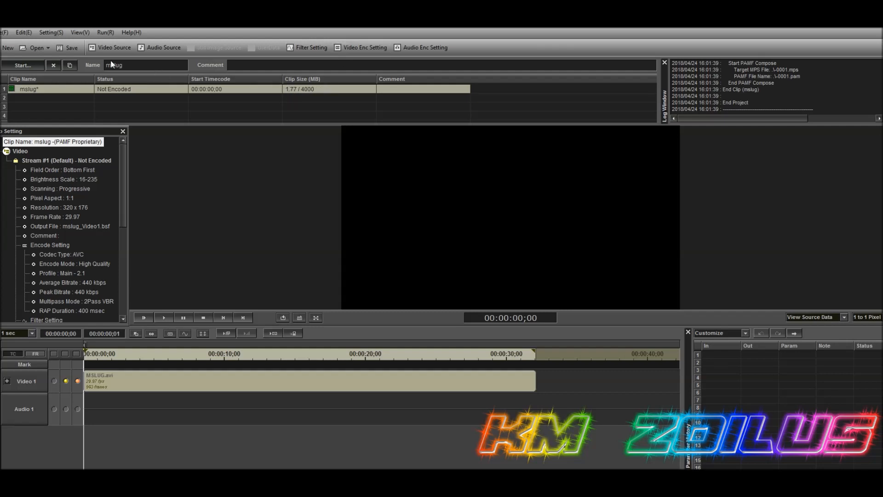
# Step: Run Encode + Multiplex + PAMF Compose on the mslug clip and review its video encode settings
pyautogui.click(103, 31)
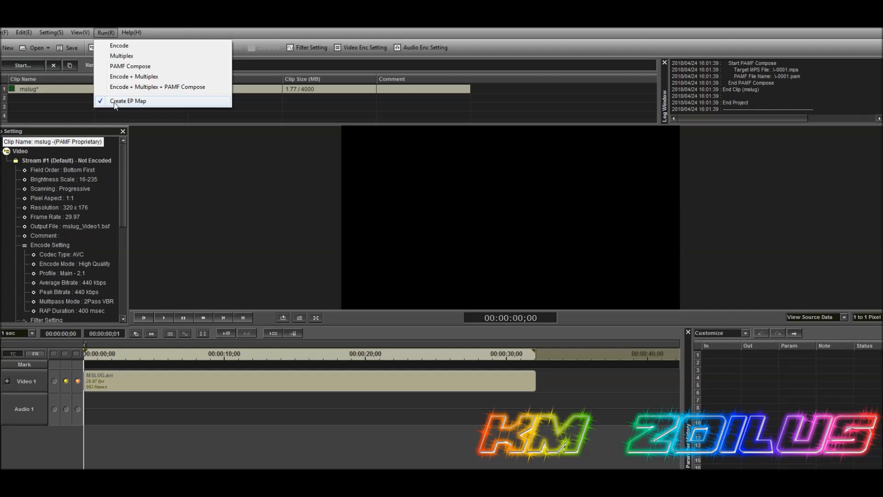
pyautogui.click(102, 34)
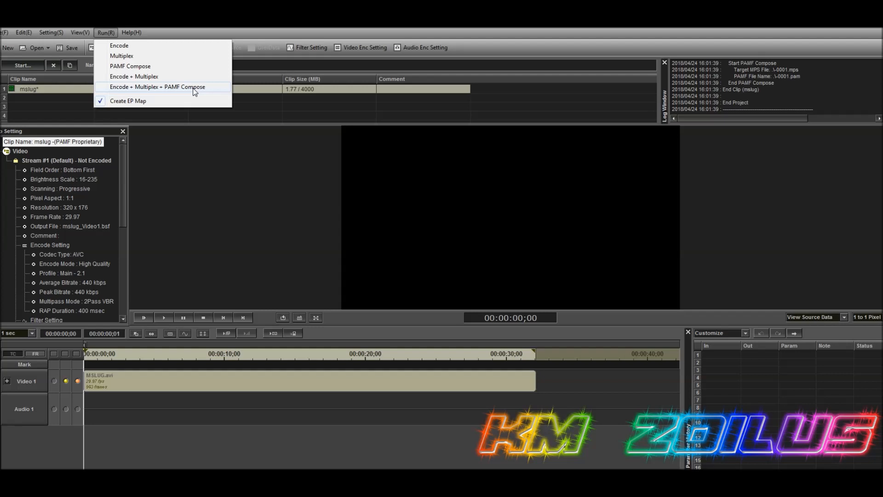
pyautogui.click(157, 87)
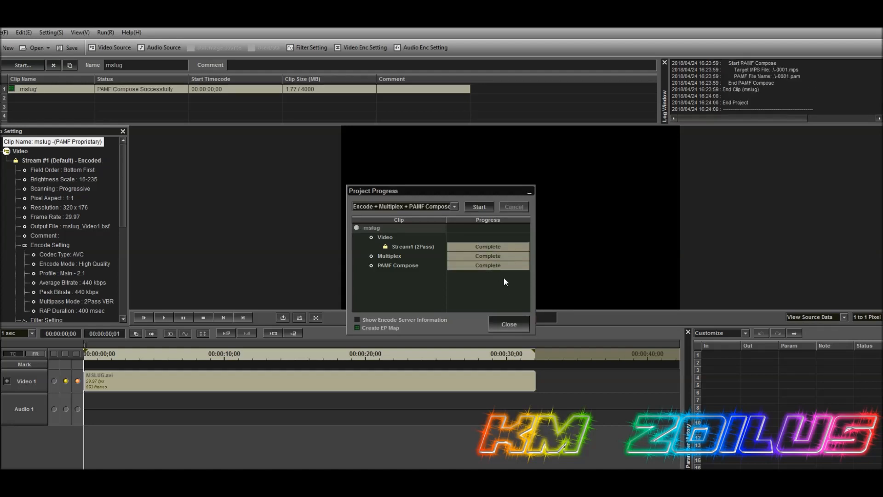
pyautogui.click(508, 323)
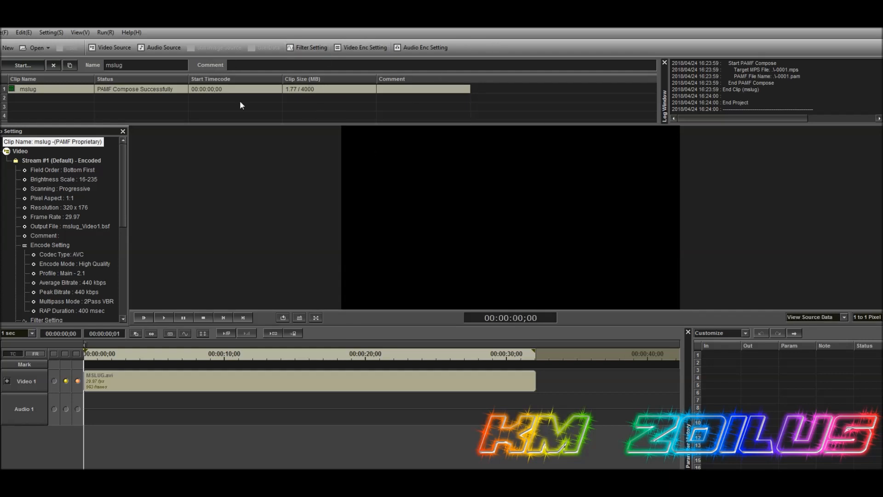
pyautogui.click(364, 48)
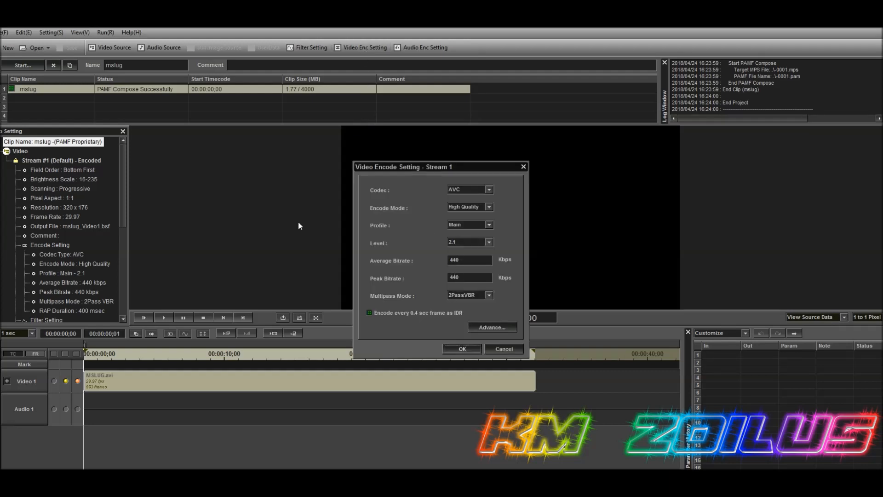
pyautogui.click(523, 167)
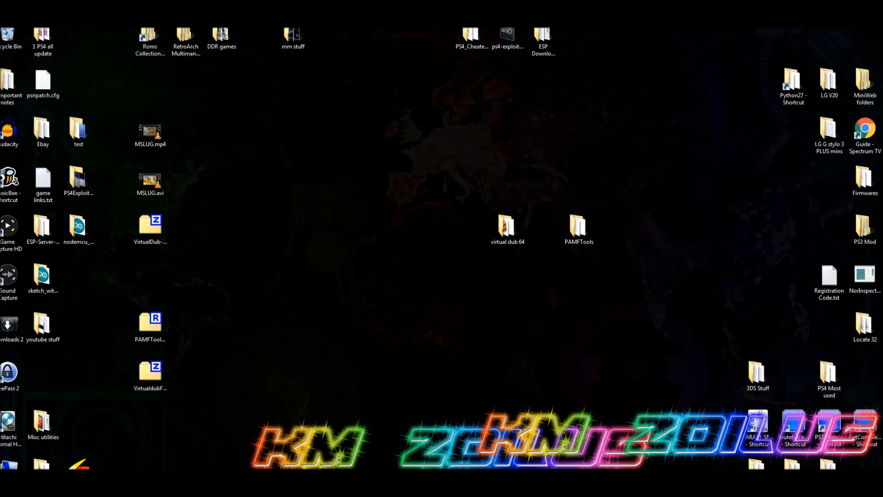
# Step: Open the inner mslug output folder under Documents, PLAYSTATION(R)3 Stream Composer, MuxWork, mslug
pyautogui.click(4, 493)
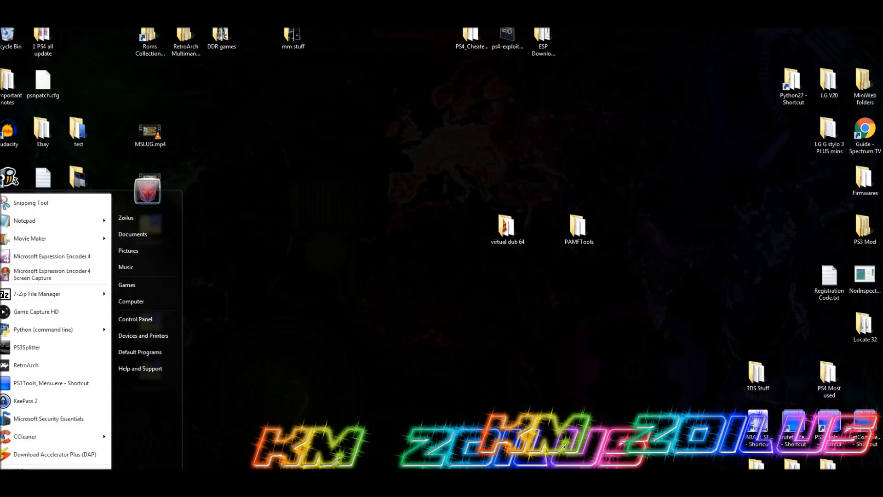
pyautogui.click(132, 234)
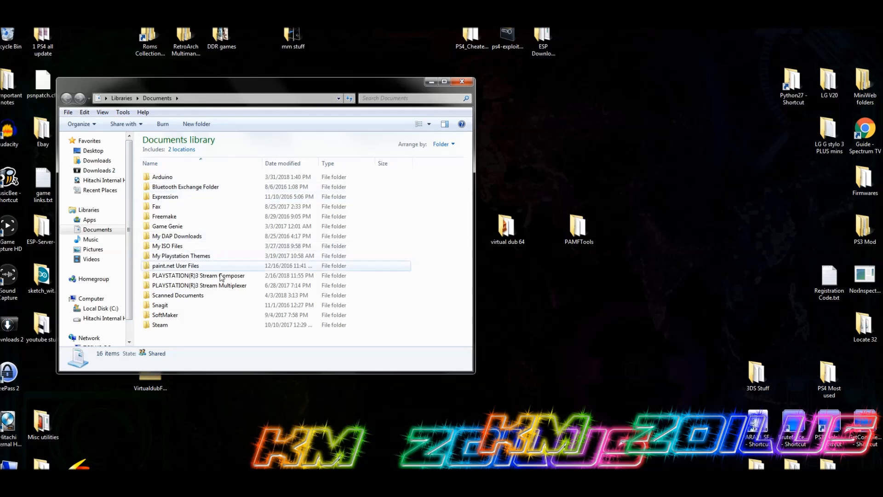
pyautogui.moveTo(219, 279)
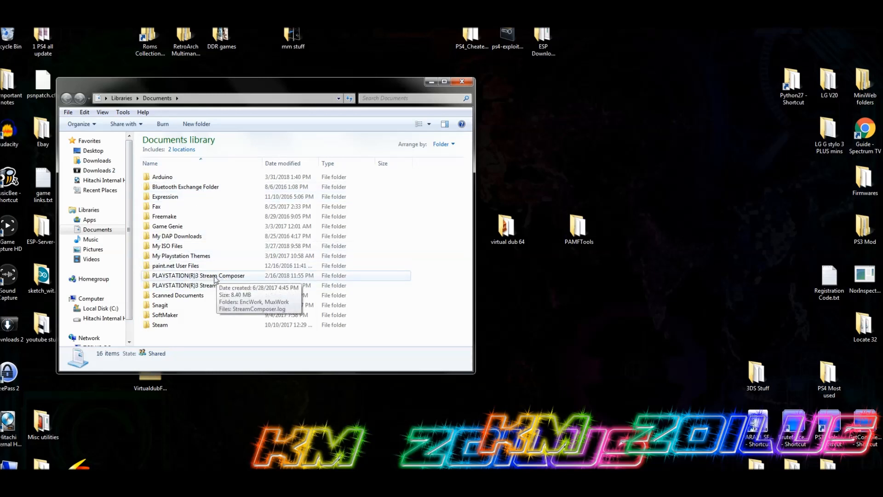
pyautogui.doubleClick(218, 276)
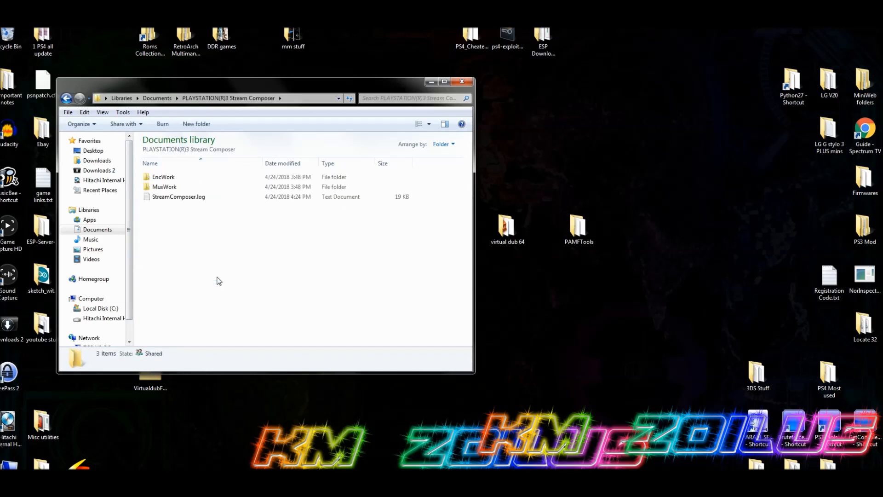
pyautogui.moveTo(169, 189)
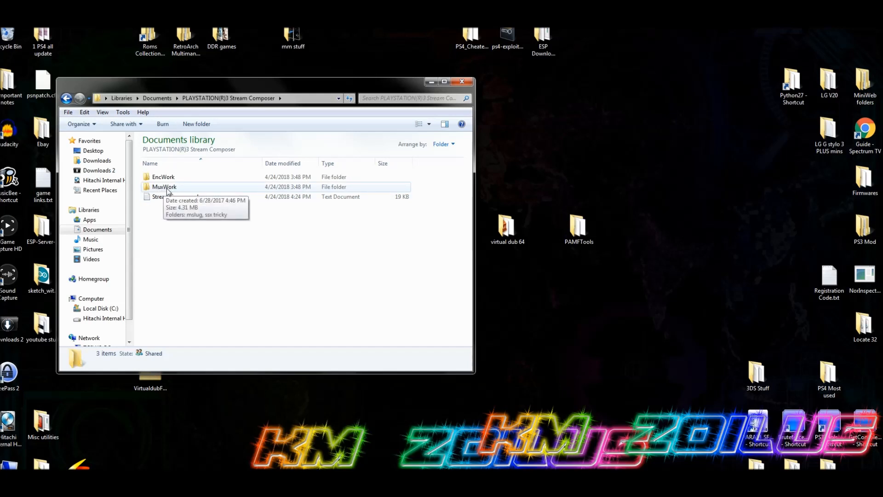
pyautogui.doubleClick(166, 188)
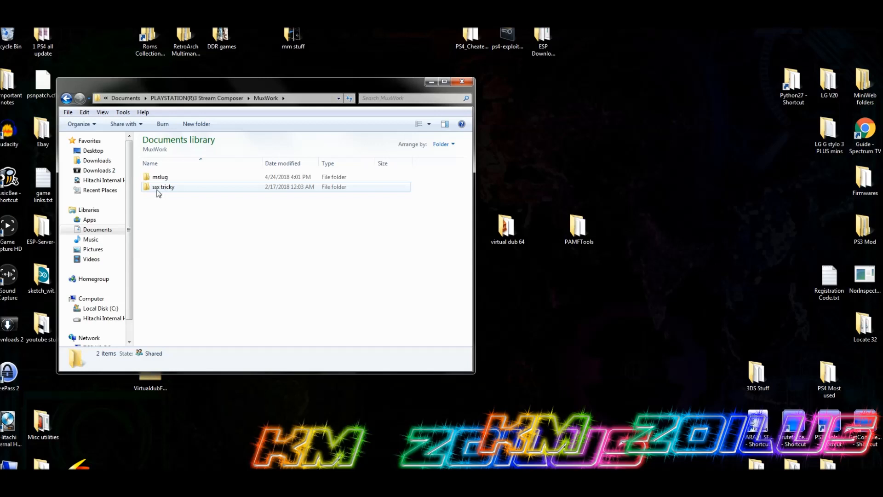
pyautogui.moveTo(161, 191)
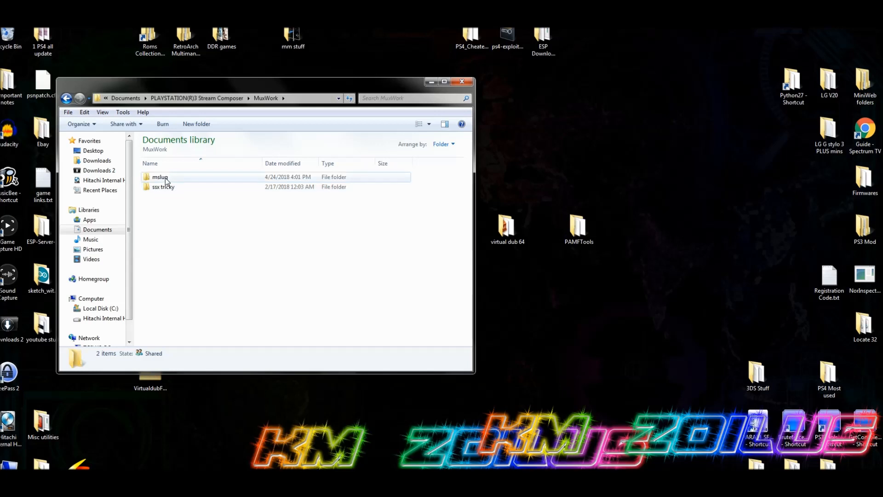
pyautogui.doubleClick(166, 179)
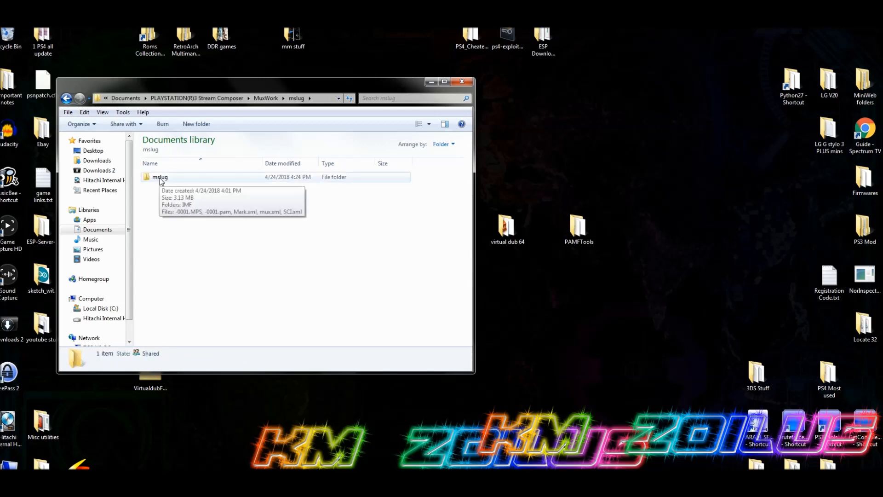
pyautogui.doubleClick(165, 178)
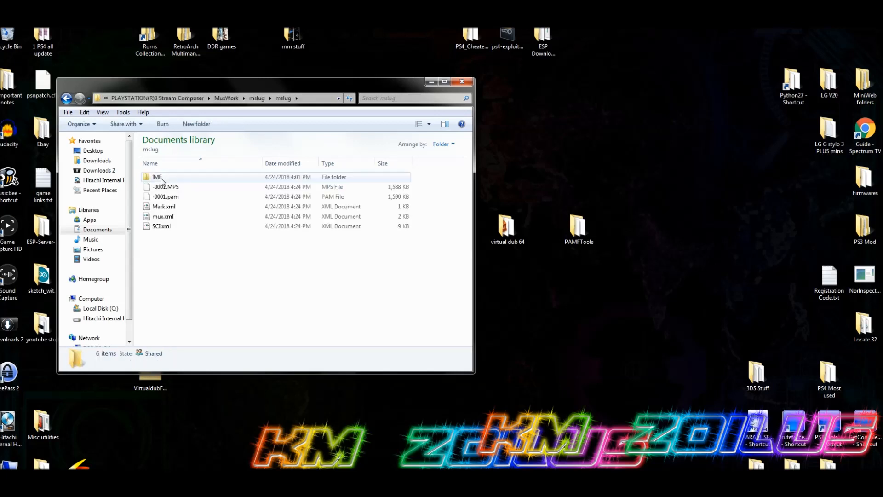
# Step: Rename the -0001.pam file to ICON1.PAM
pyautogui.click(178, 197)
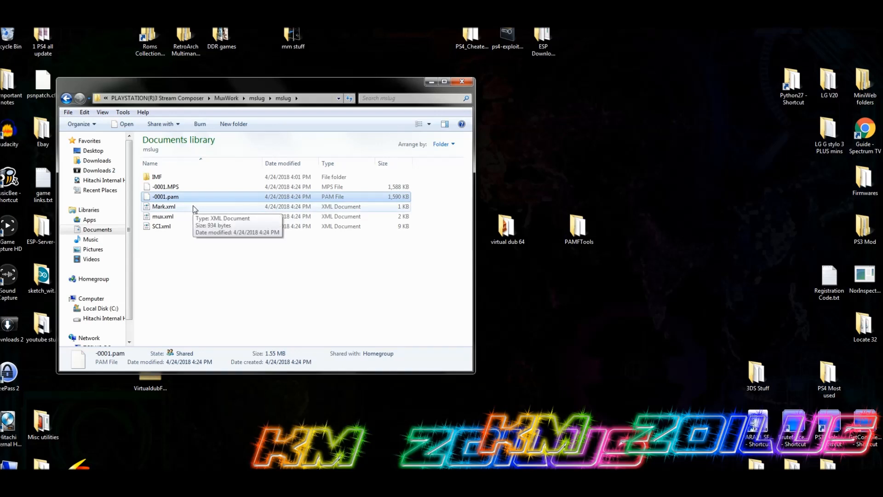
pyautogui.click(167, 197)
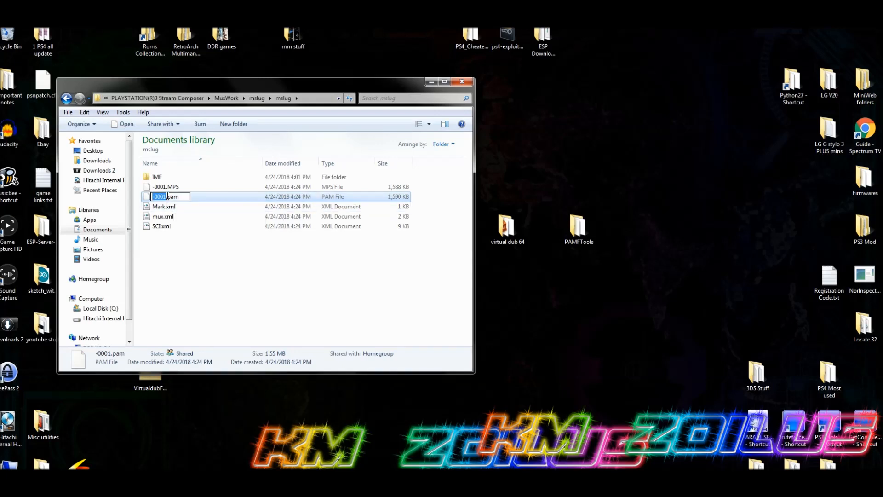
pyautogui.write('ICON')
pyautogui.write('_PA')
pyautogui.write('M')
pyautogui.press('Delete')
pyautogui.press('Delete')
pyautogui.press('Delete')
pyautogui.press('Delete')
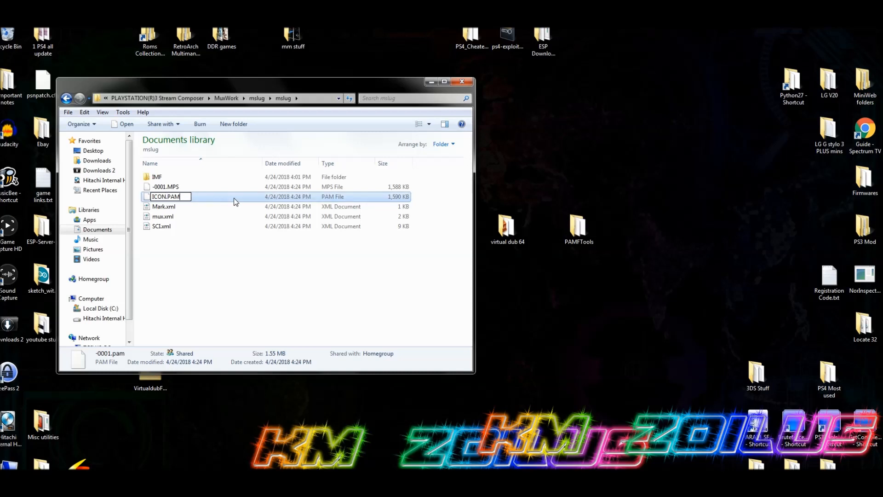
pyautogui.click(167, 197)
pyautogui.write('1')
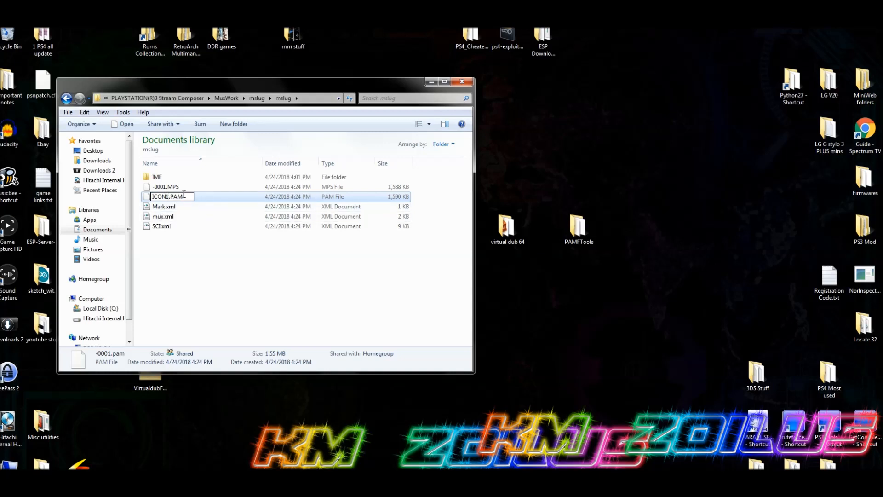
pyautogui.press('Return')
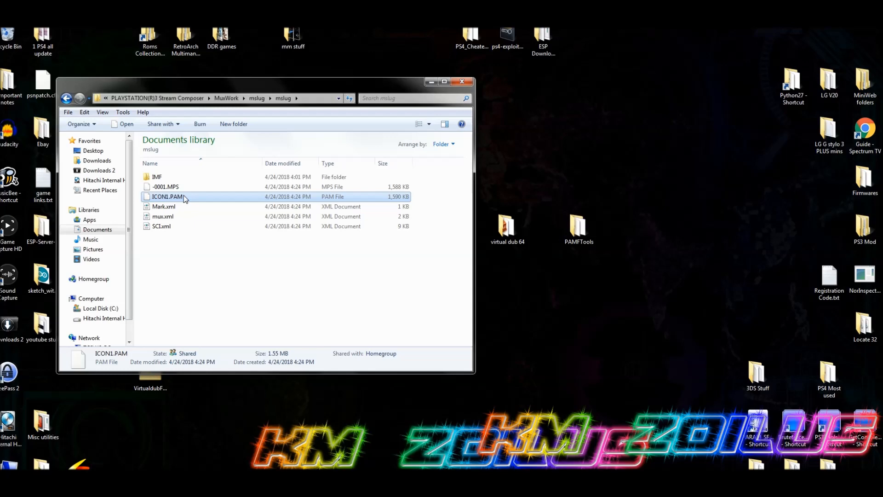
# Step: Preview ICON1.PAM by playing it in PS3StreamViewer from the PAMFTools folder, then close the viewer
pyautogui.doubleClick(572, 237)
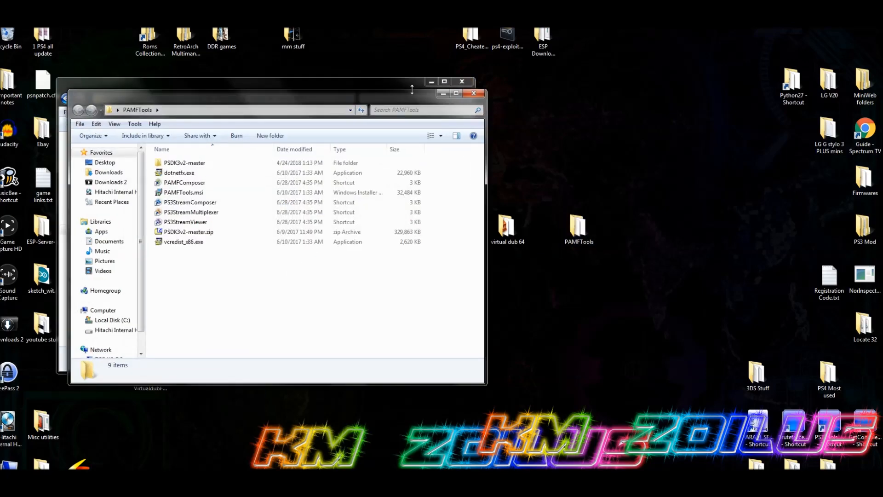
pyautogui.moveTo(414, 101); pyautogui.dragTo(753, 103)
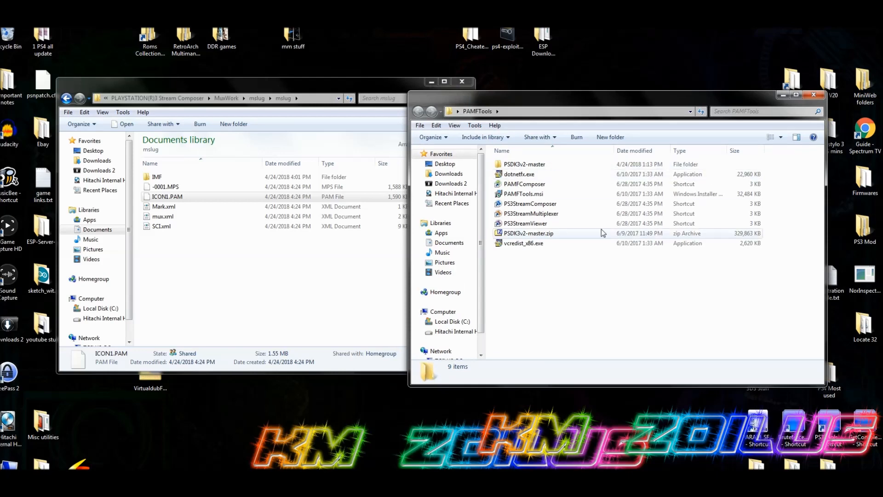
pyautogui.click(527, 225)
pyautogui.doubleClick(525, 224)
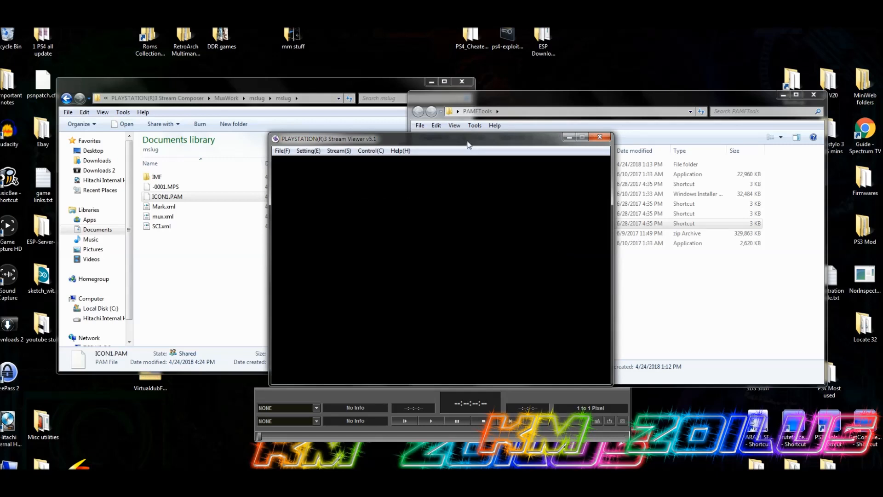
pyautogui.click(167, 200)
pyautogui.moveTo(168, 201); pyautogui.dragTo(350, 227)
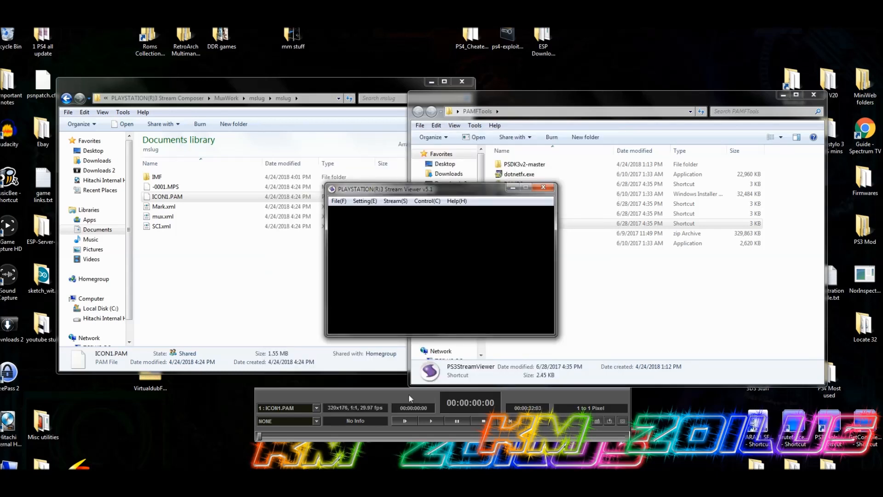
pyautogui.click(431, 420)
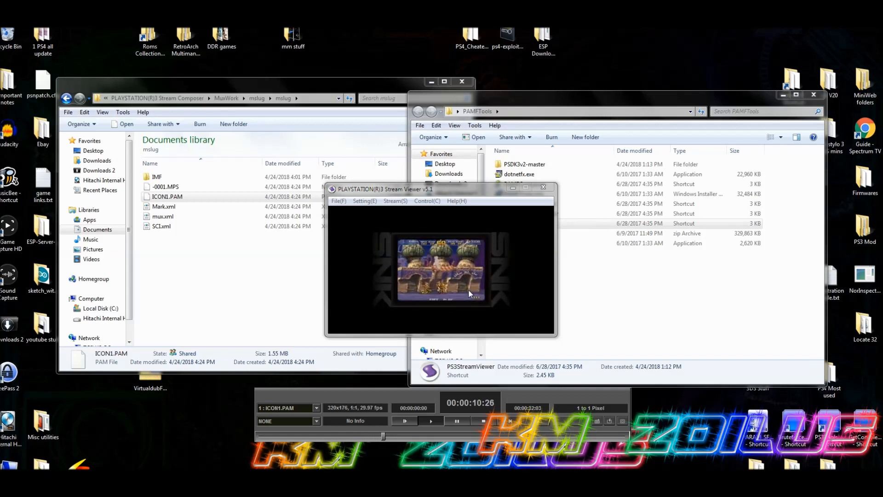
pyautogui.click(543, 187)
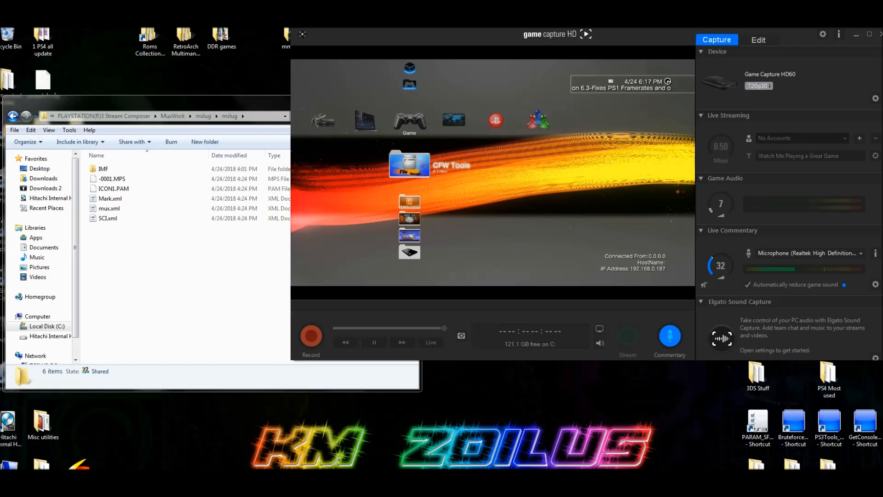
# Step: Switch to FileZilla, go up to the remote root directory, and select ICON1.PAM in the local mslug folder
pyautogui.click(395, 478)
pyautogui.doubleClick(459, 268)
pyautogui.doubleClick(459, 267)
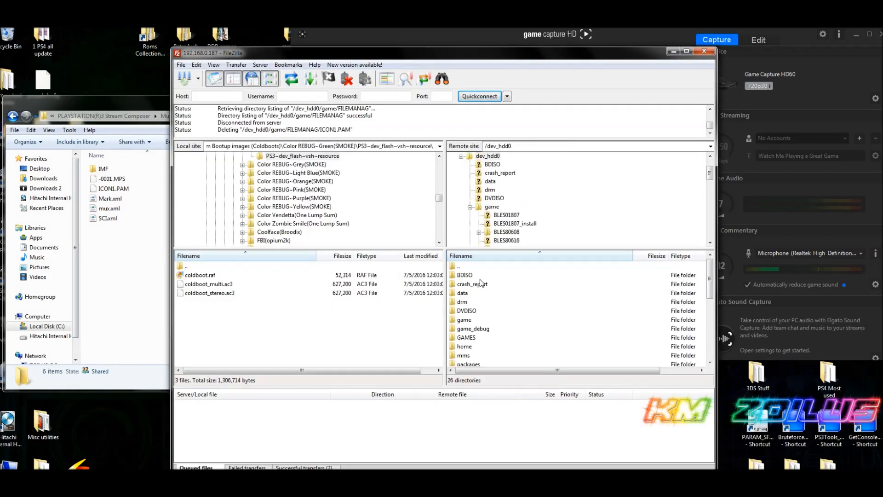
pyautogui.doubleClick(461, 267)
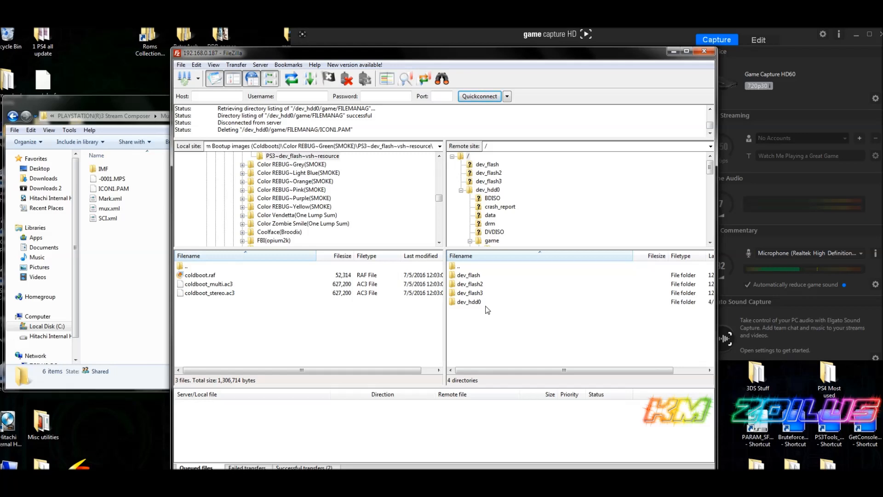
pyautogui.click(103, 189)
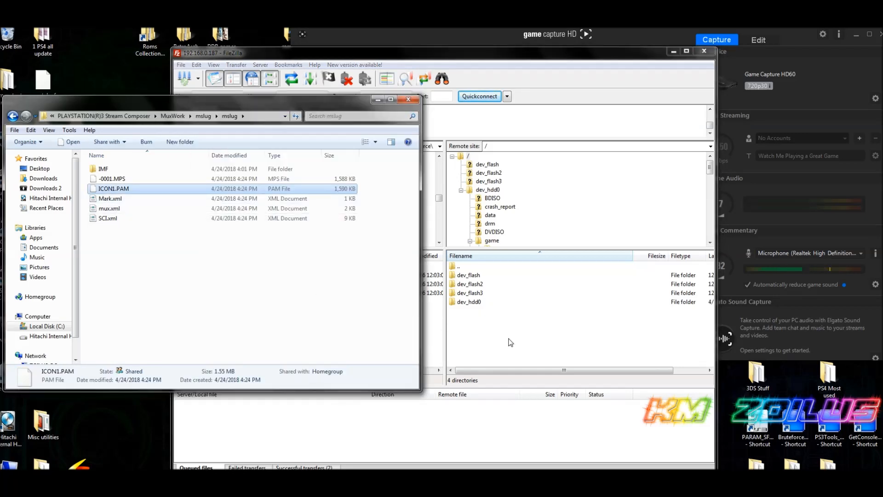
# Step: Open the /dev_hdd0/game directory on the remote site
pyautogui.doubleClick(472, 303)
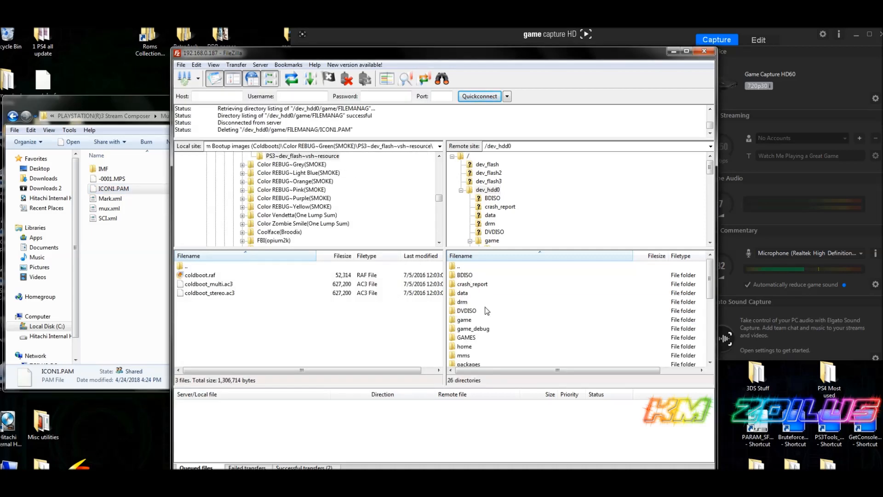
pyautogui.click(472, 321)
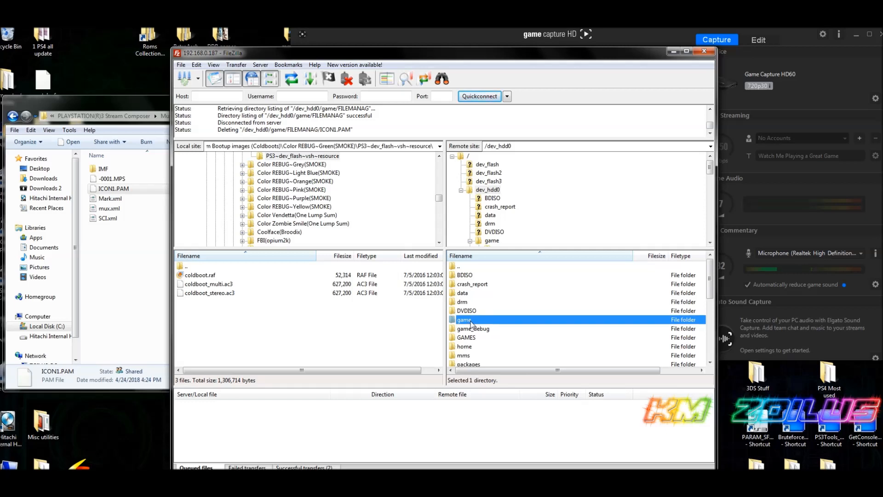
pyautogui.doubleClick(471, 321)
# Step: Look through the remote game folders, open BLJS10018, and select its ICON0.PNG file
pyautogui.click(474, 302)
pyautogui.scroll(-3, 473, 308)
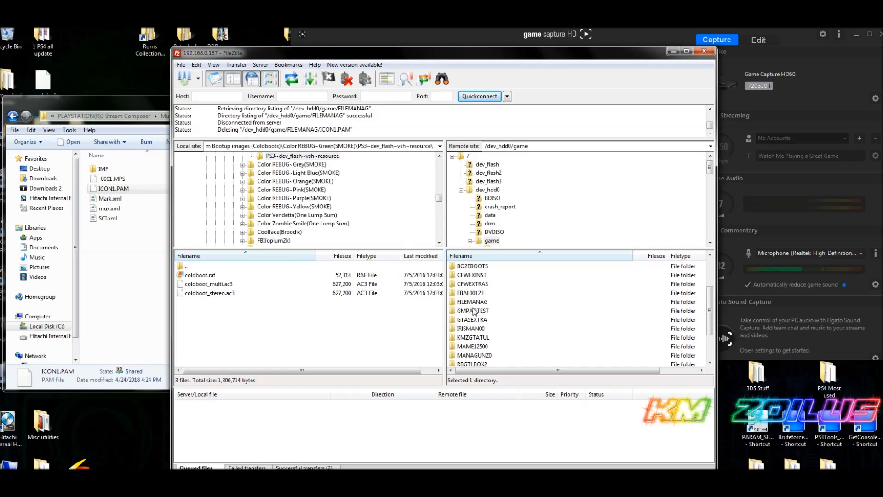
pyautogui.click(474, 311)
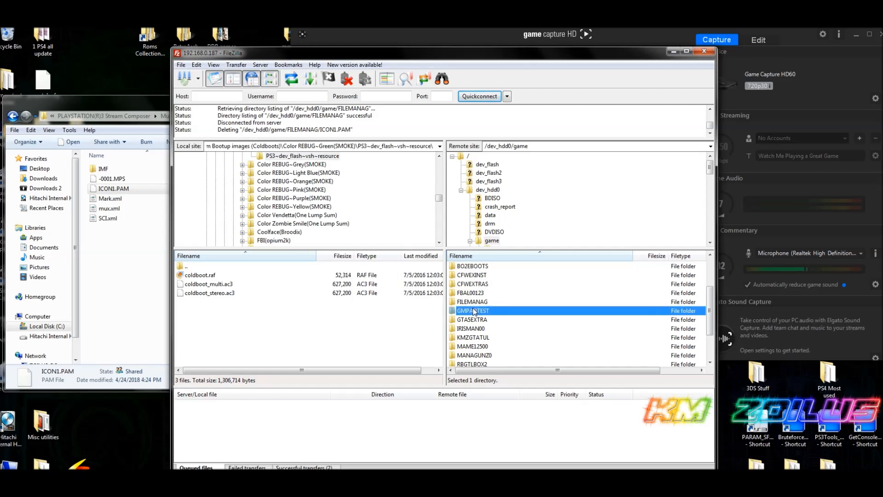
pyautogui.click(480, 329)
pyautogui.scroll(2, 481, 329)
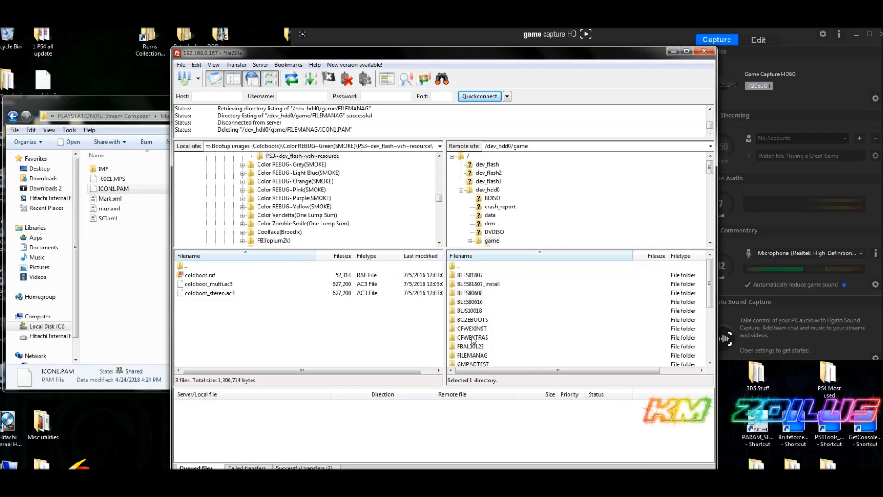
pyautogui.click(472, 312)
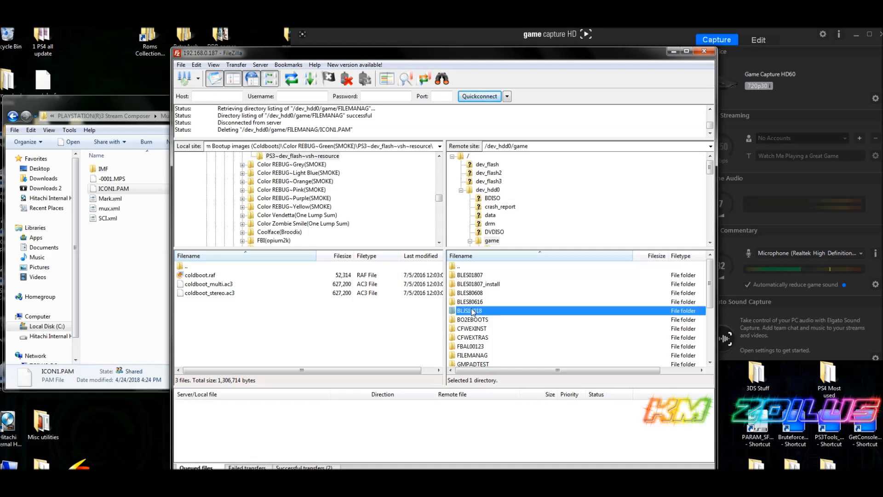
pyautogui.click(475, 320)
pyautogui.scroll(-1, 476, 348)
pyautogui.click(476, 329)
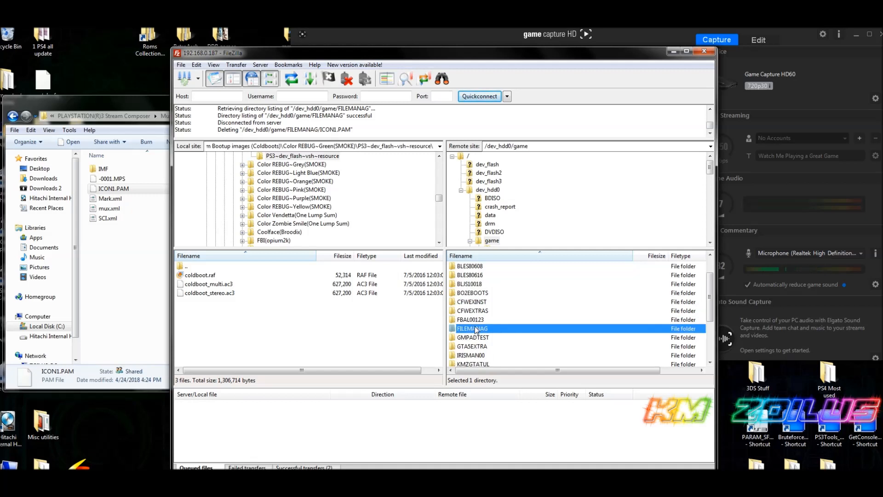
pyautogui.click(473, 286)
pyautogui.doubleClick(473, 285)
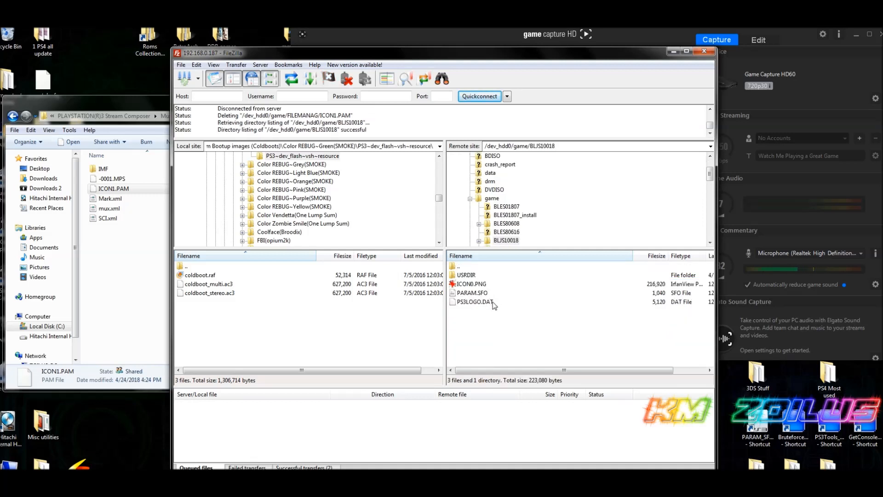
pyautogui.click(474, 284)
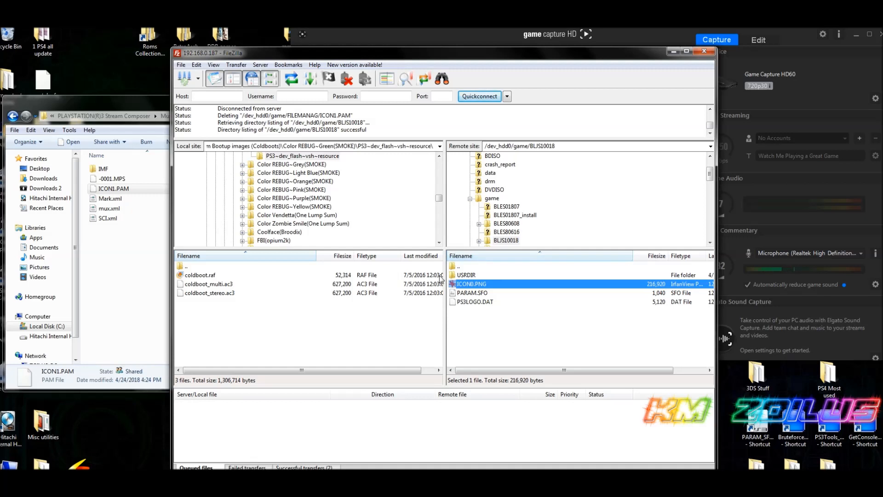
# Step: Return to /dev_hdd0 on the remote site and open the GAMES directory
pyautogui.doubleClick(463, 268)
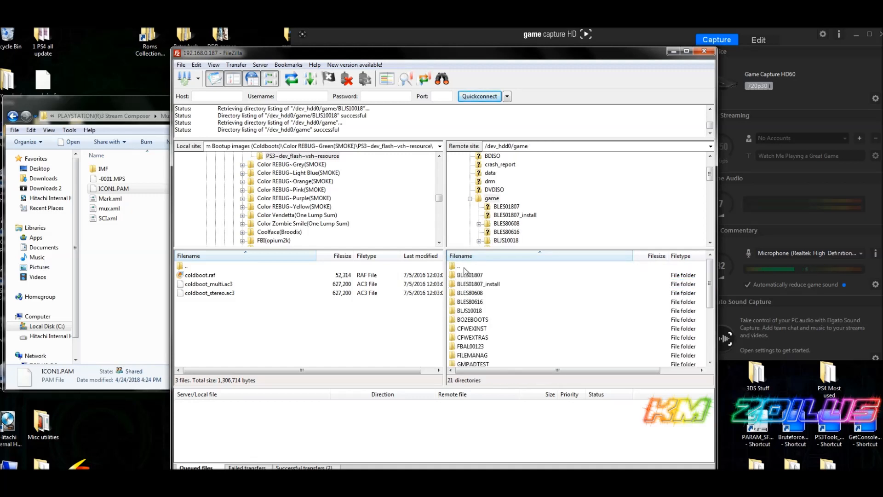
pyautogui.doubleClick(459, 266)
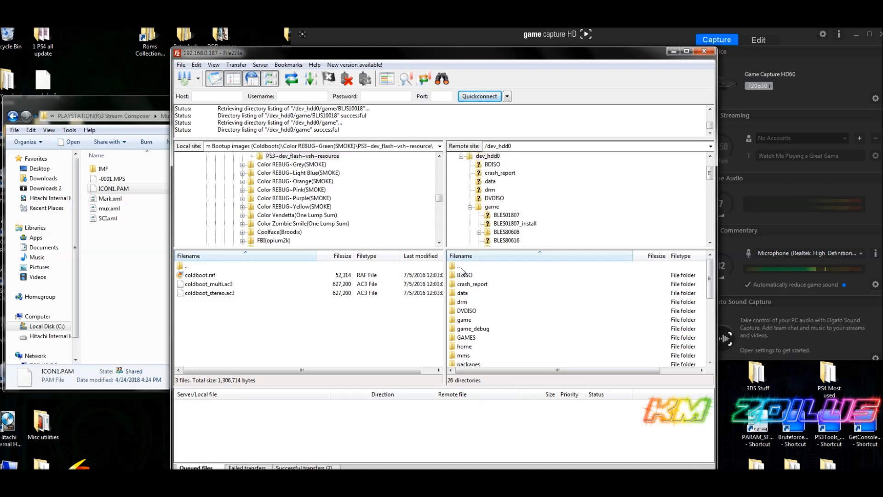
pyautogui.doubleClick(466, 338)
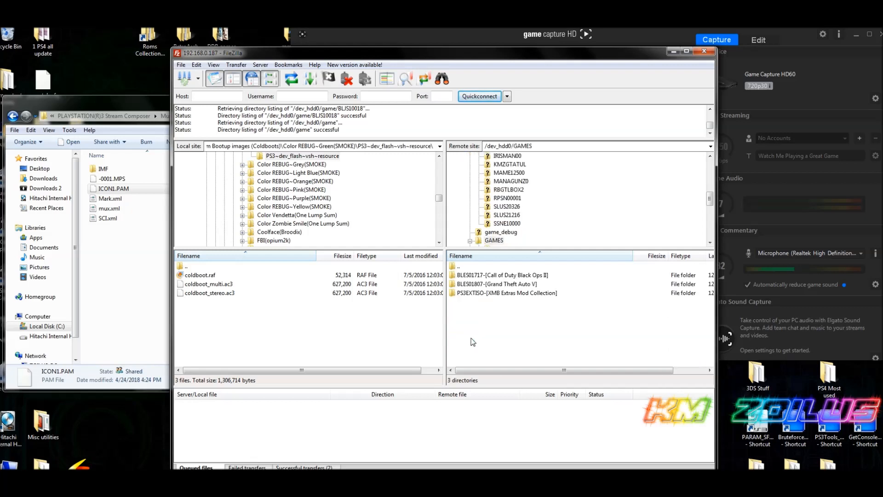
# Step: Open the PS3_GAME folder of BLES01807-[Grand Theft Auto V] on the remote site and select its ICON1.PAM file
pyautogui.doubleClick(502, 288)
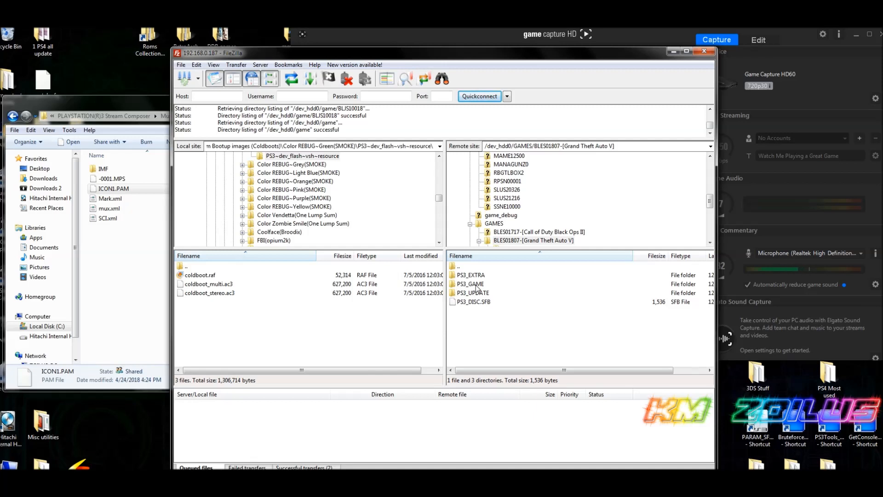
pyautogui.doubleClick(473, 284)
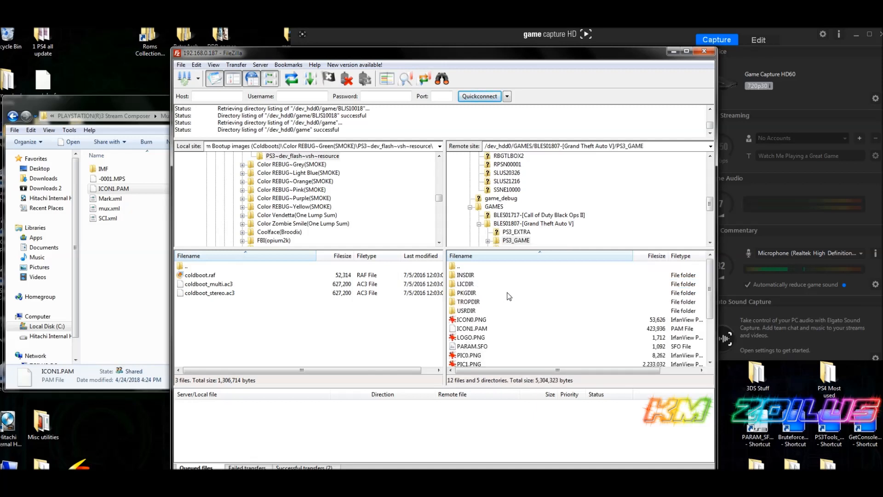
pyautogui.scroll(-1, 512, 299)
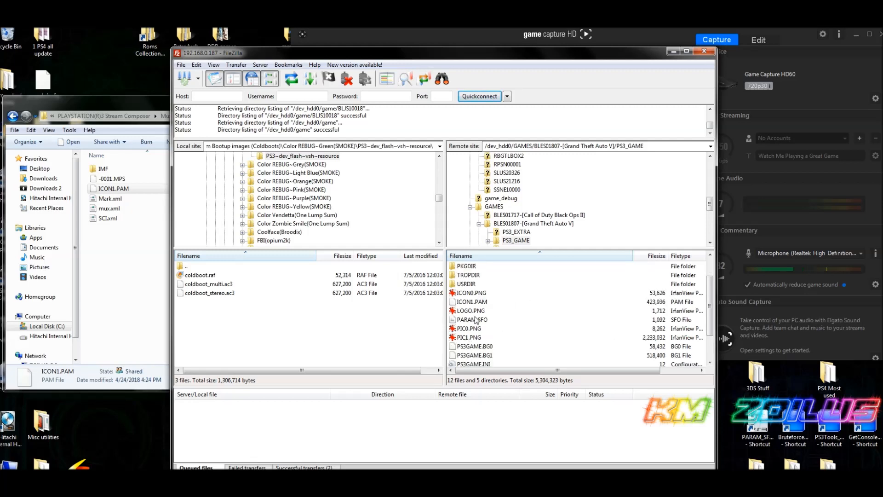
pyautogui.click(476, 302)
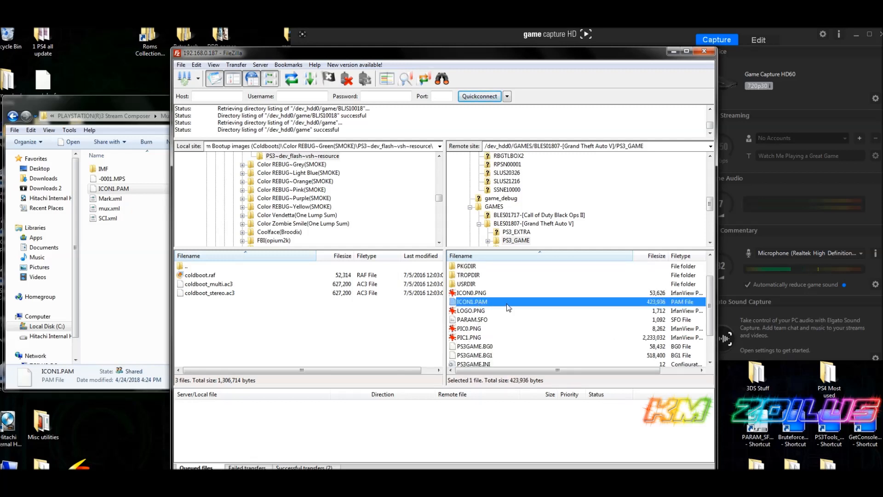
# Step: Go back up to the remote root and open the /dev_hdd0/game/FILEMANAG directory
pyautogui.press('BackSpace')
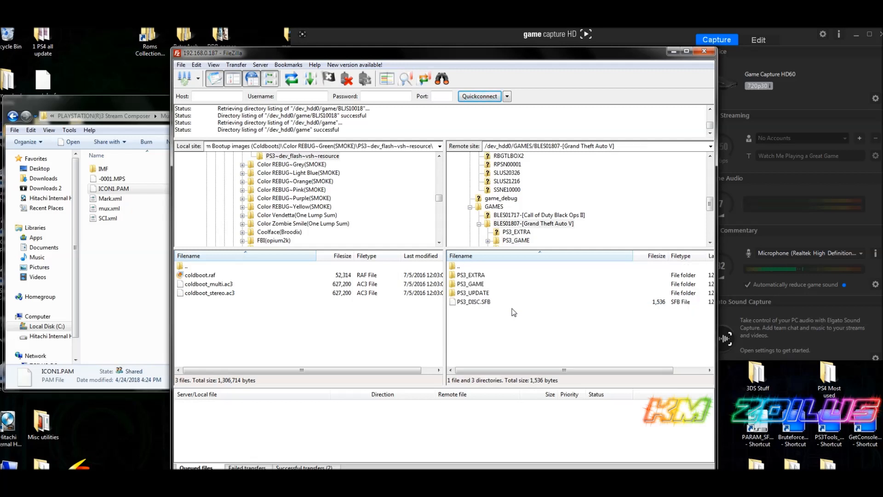
pyautogui.press('BackSpace')
pyautogui.press('BackSpace')
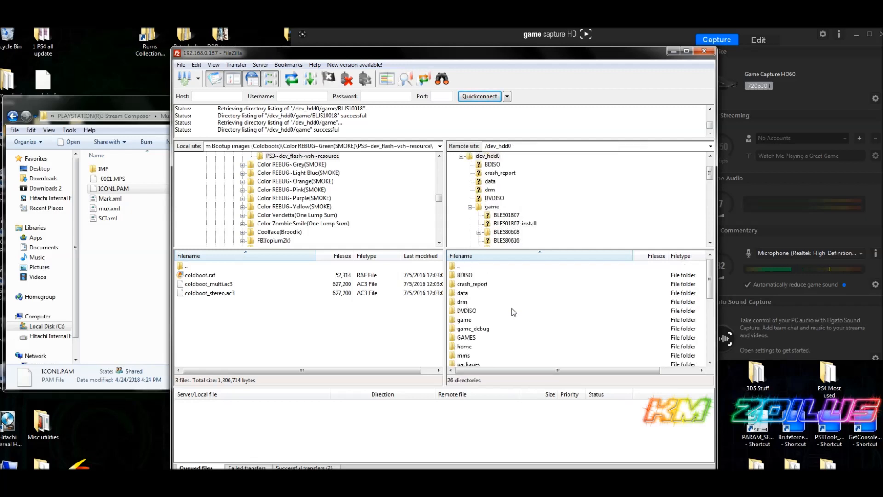
pyautogui.press('BackSpace')
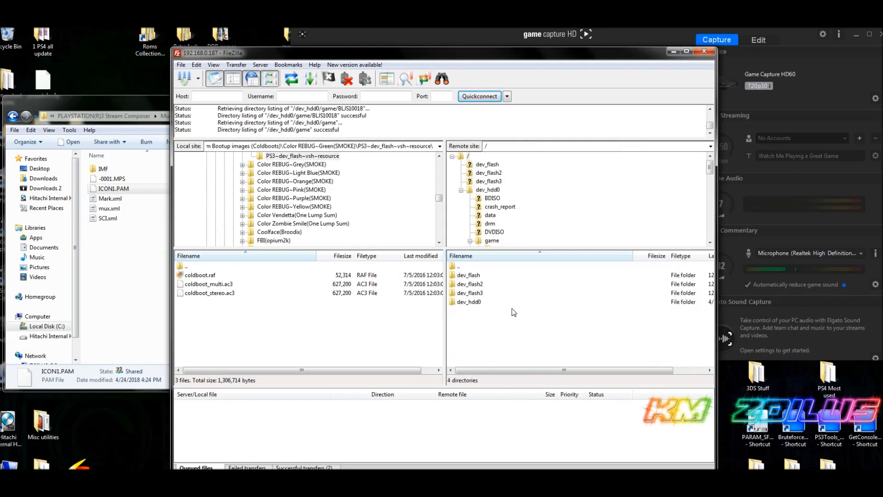
pyautogui.doubleClick(470, 303)
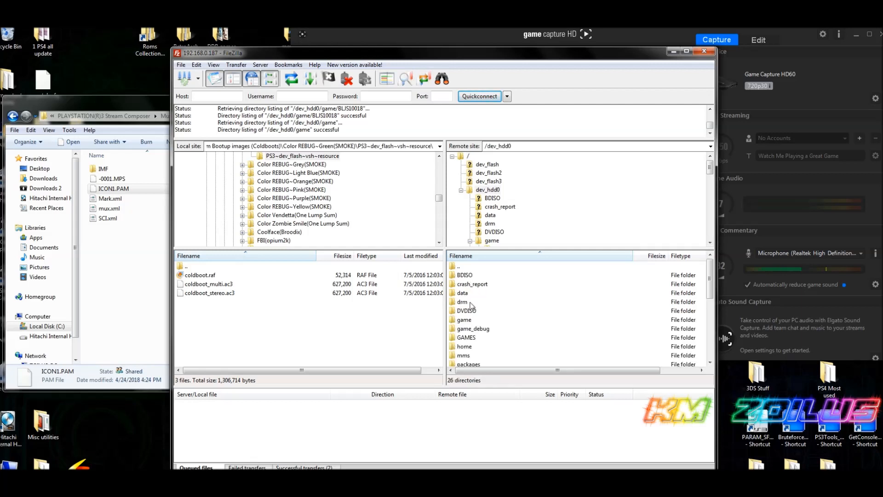
pyautogui.doubleClick(467, 318)
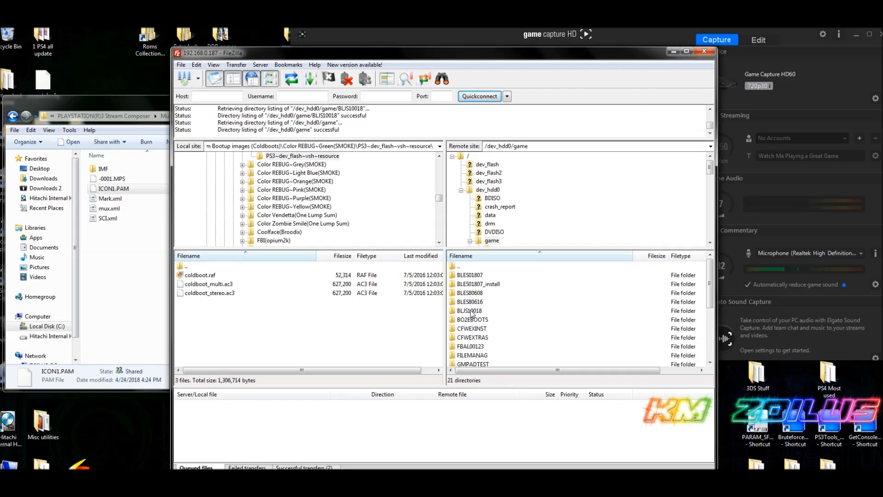
pyautogui.doubleClick(472, 355)
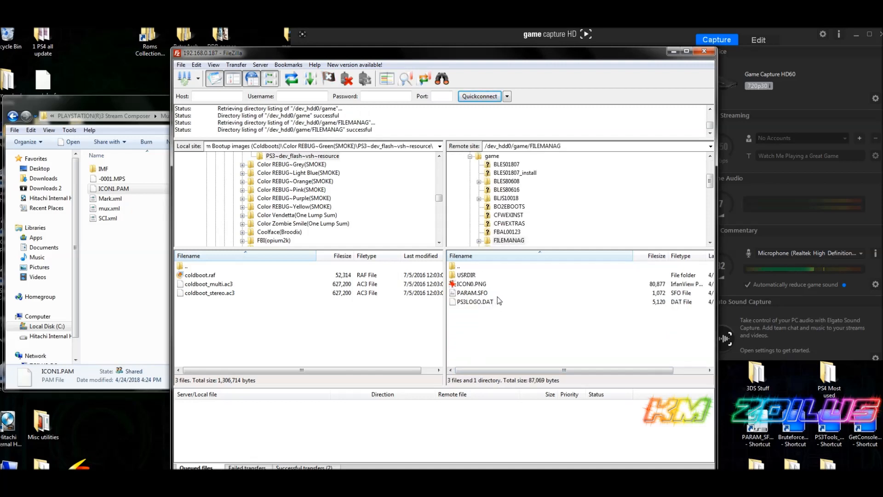
# Step: Check the console's menu in Game Capture HD, and upload ICON1.PAM from the local mslug folder into the remote FILEMANAG directory
pyautogui.click(619, 39)
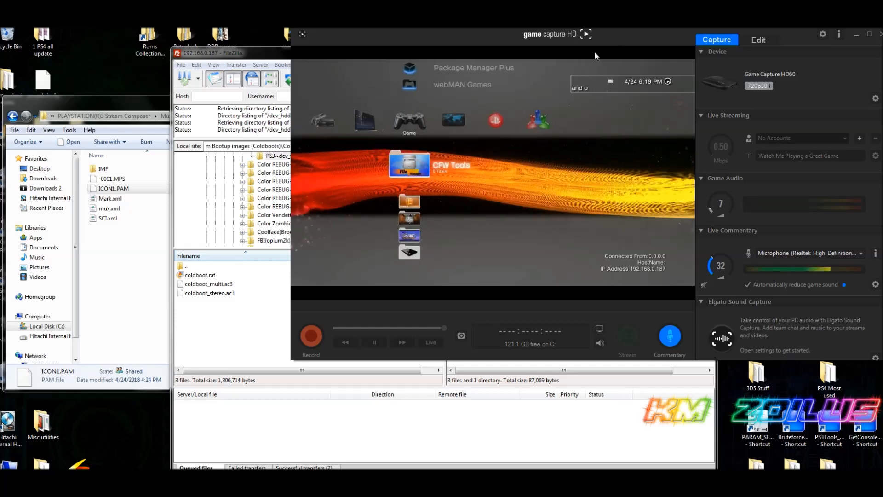
pyautogui.click(121, 323)
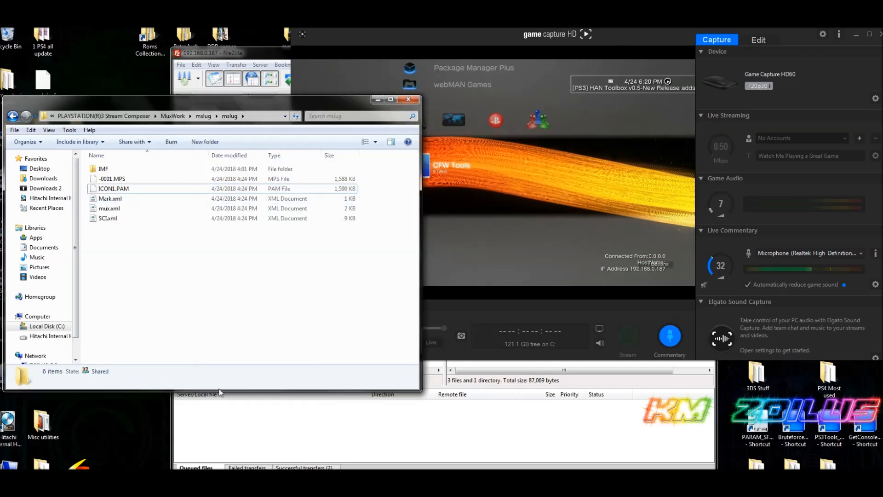
pyautogui.click(278, 418)
pyautogui.moveTo(113, 189); pyautogui.dragTo(516, 319)
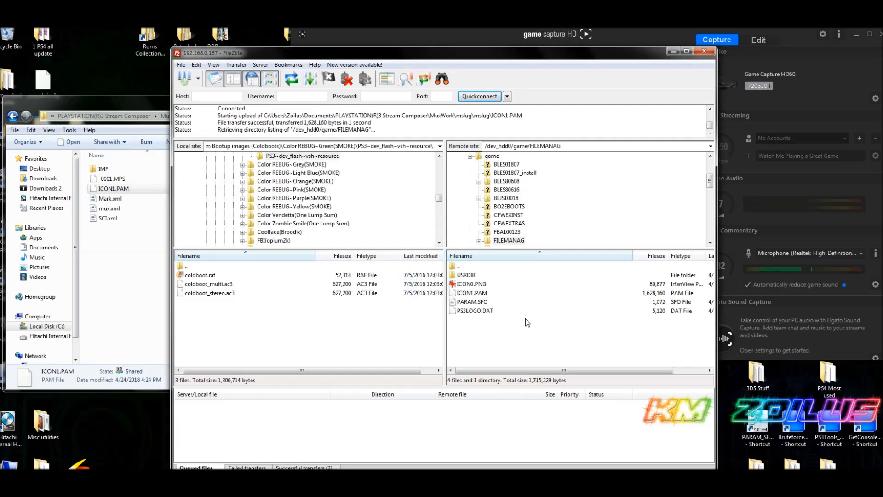
# Step: Switch to Game Capture HD, maximize it, and view the File Manager v1.33 animated icon in full screen before restoring the normal view
pyautogui.click(628, 37)
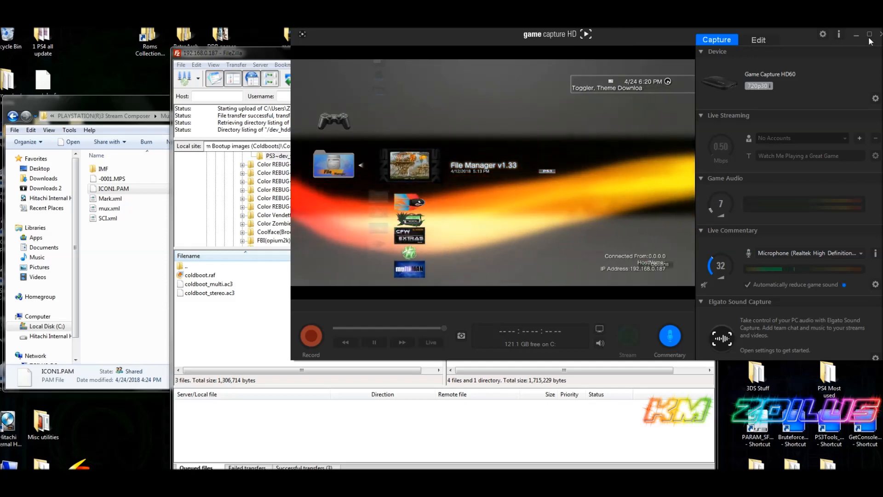
pyautogui.doubleClick(627, 37)
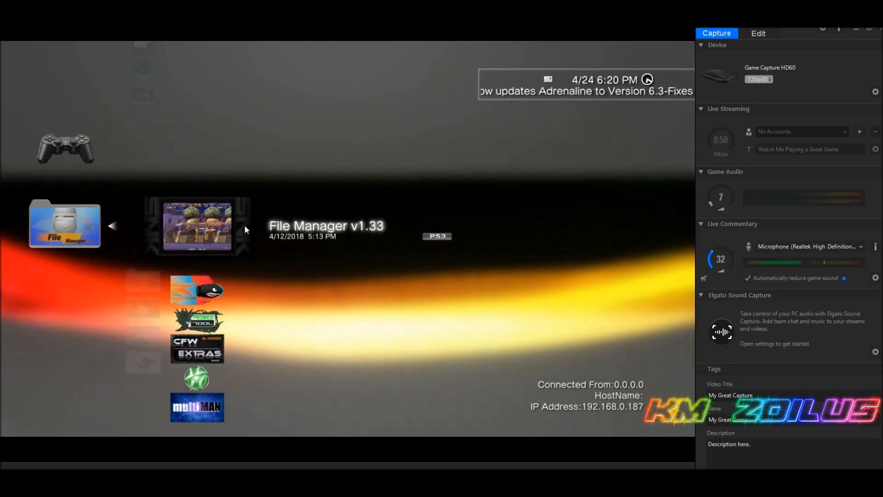
pyautogui.doubleClick(245, 225)
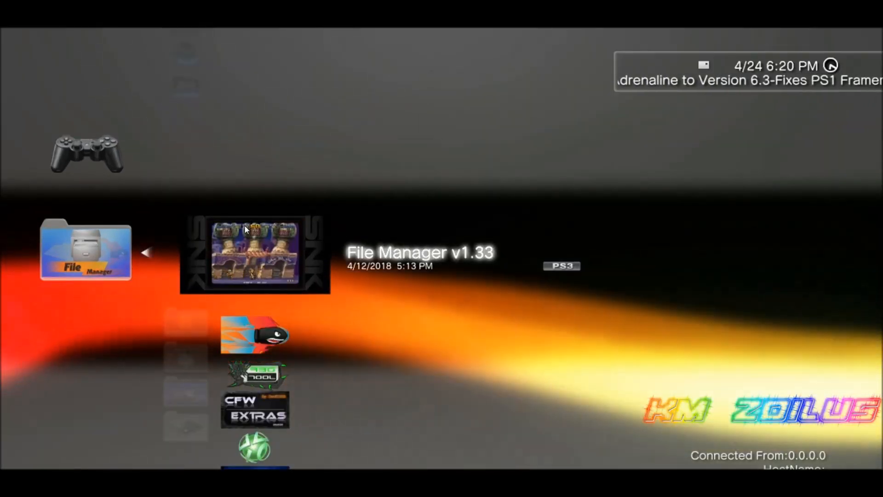
pyautogui.doubleClick(312, 251)
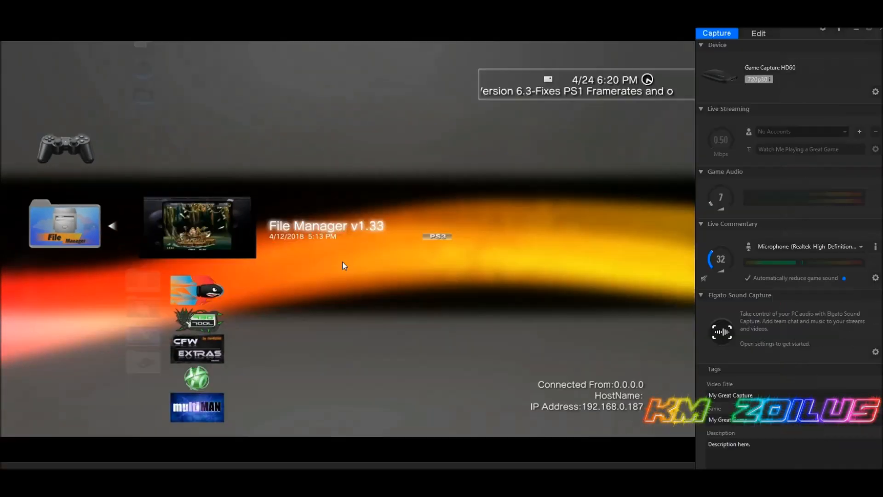